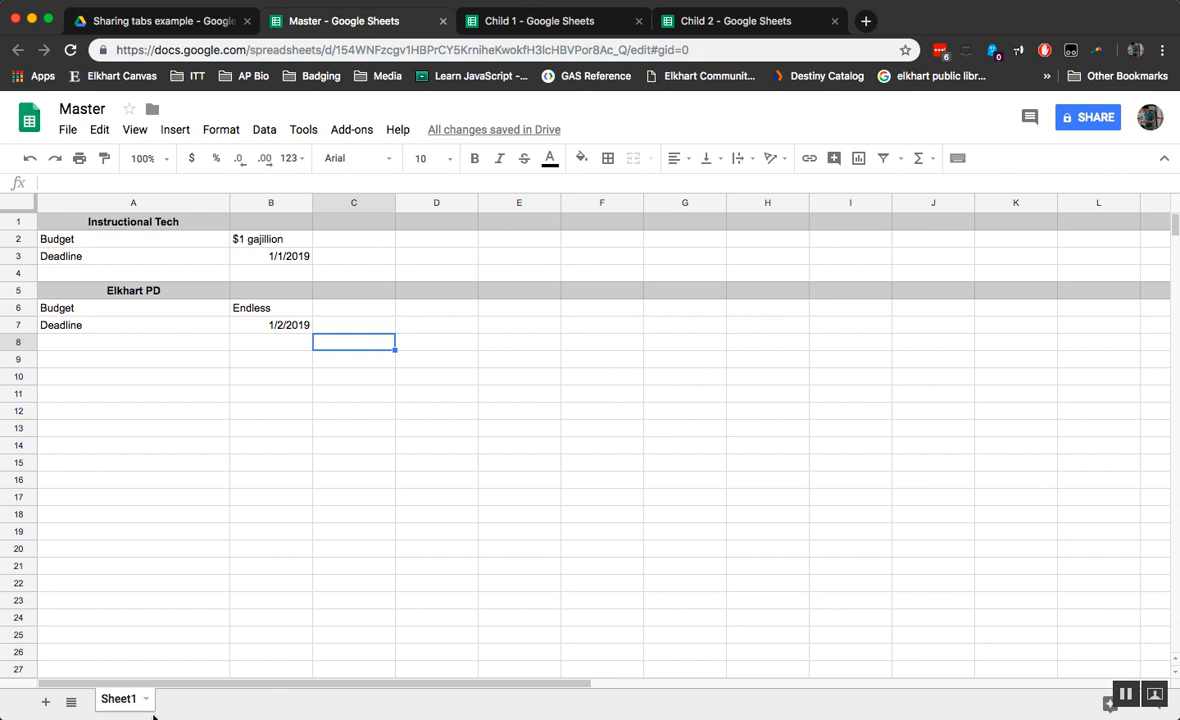
Step: Move the Elkhart PD block (A4:B7) from Sheet1 to A1 of a new Sheet2
left_click_drag(72, 273, 298, 329)
key("ctrl+c")
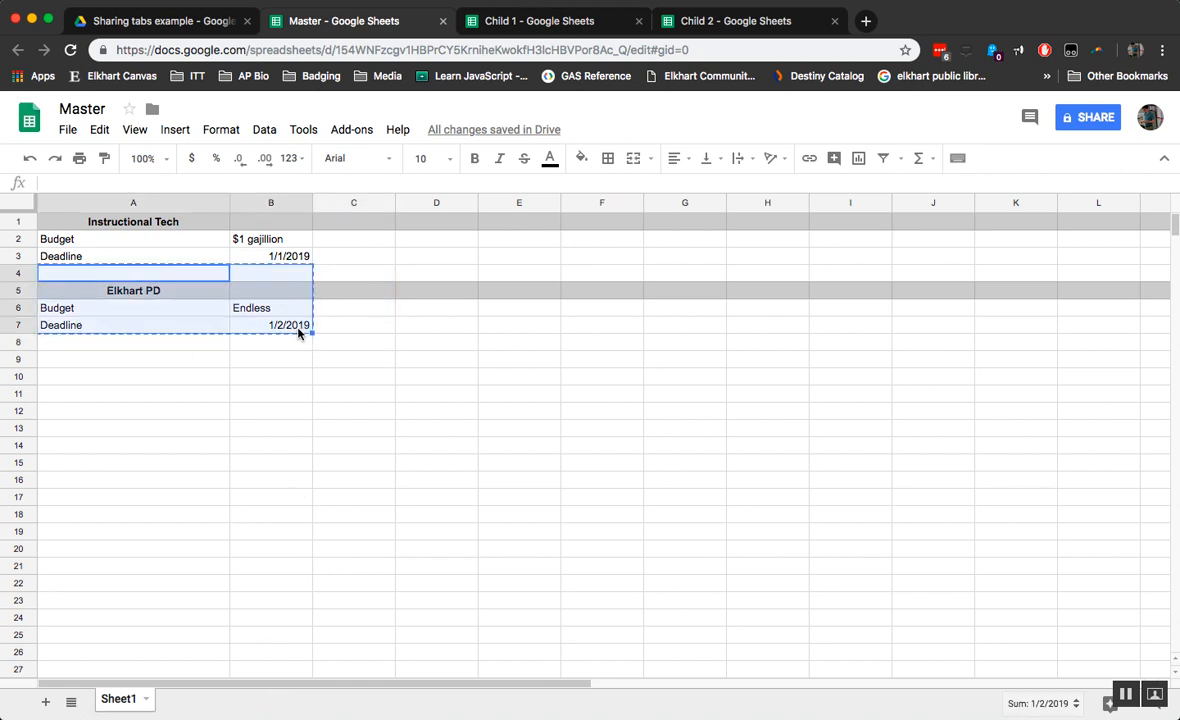
left_click(45, 701)
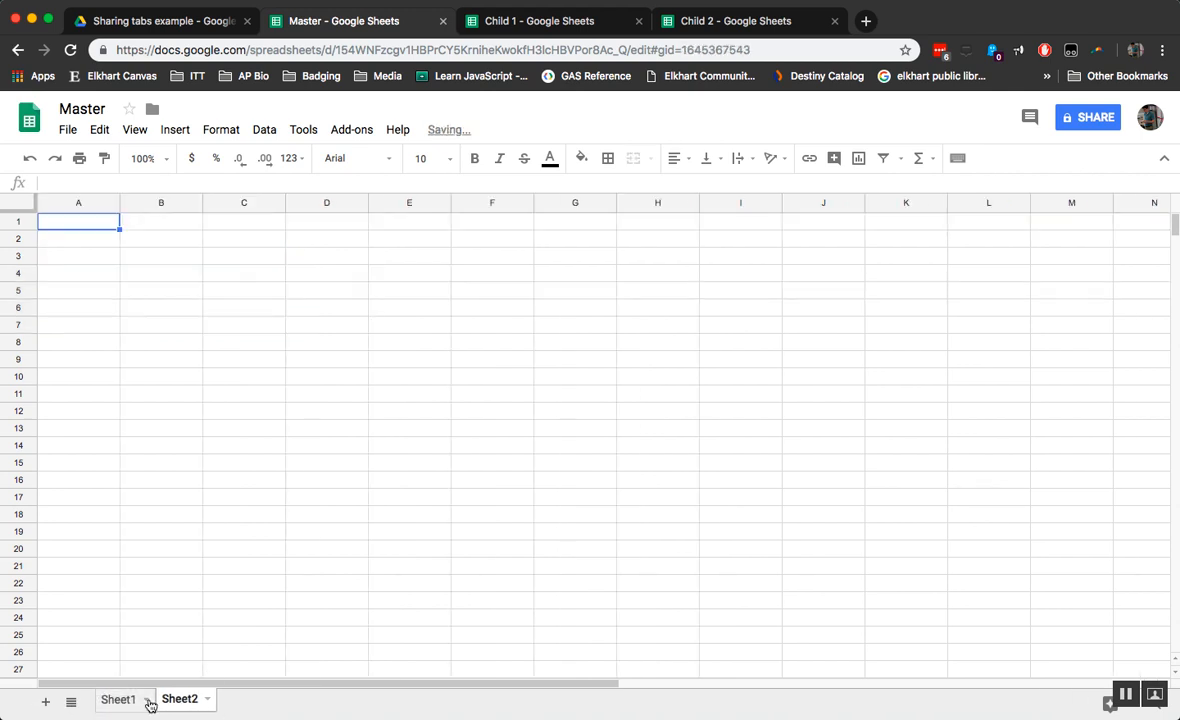
key("ctrl+v")
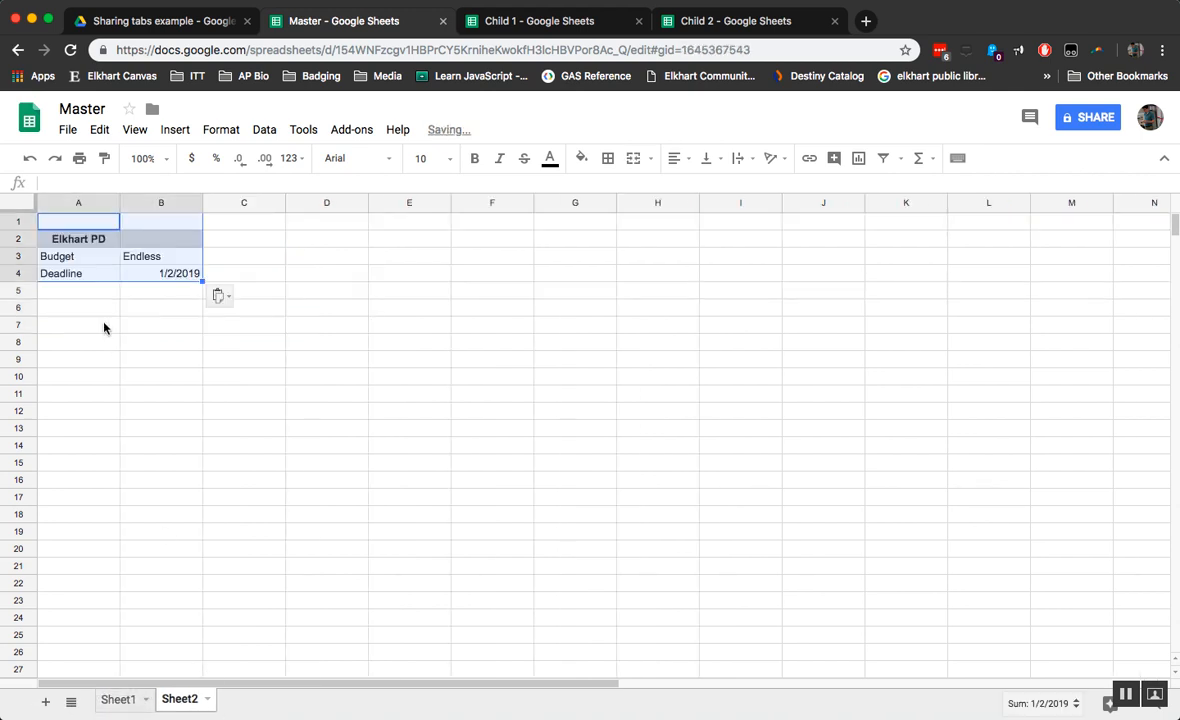
Step: Delete the empty first row on Sheet2 so the block starts at row 1
left_click(88, 226)
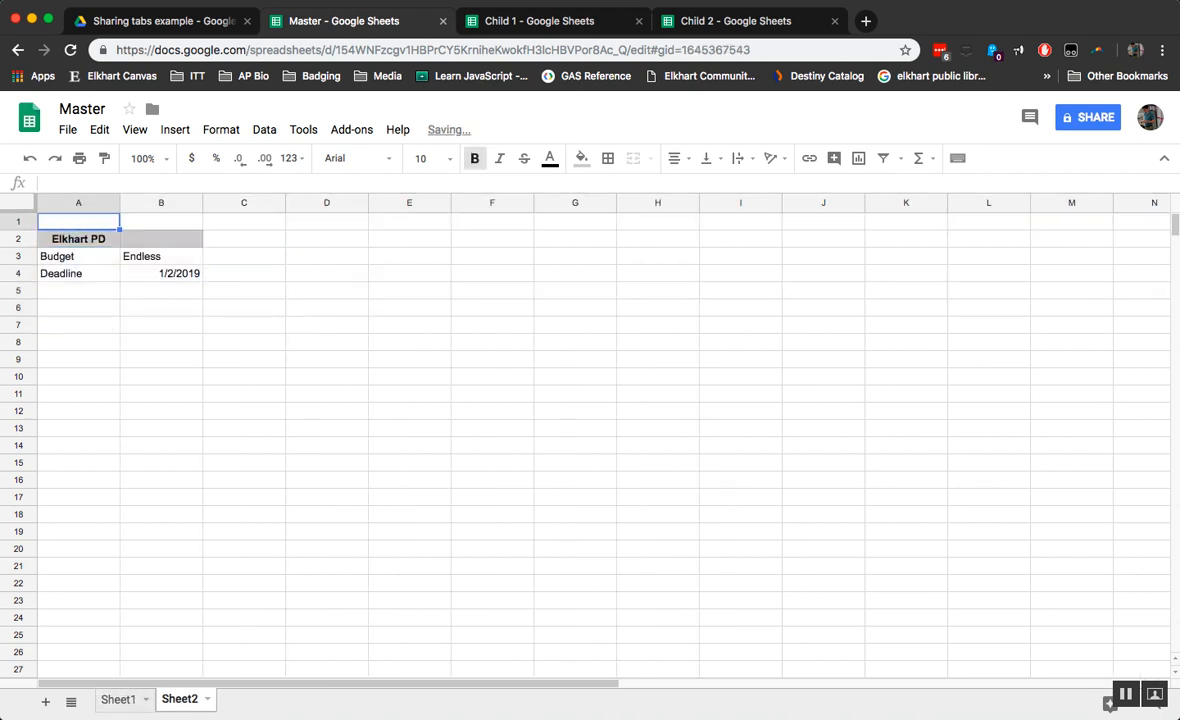
left_click(16, 225)
right_click(16, 225)
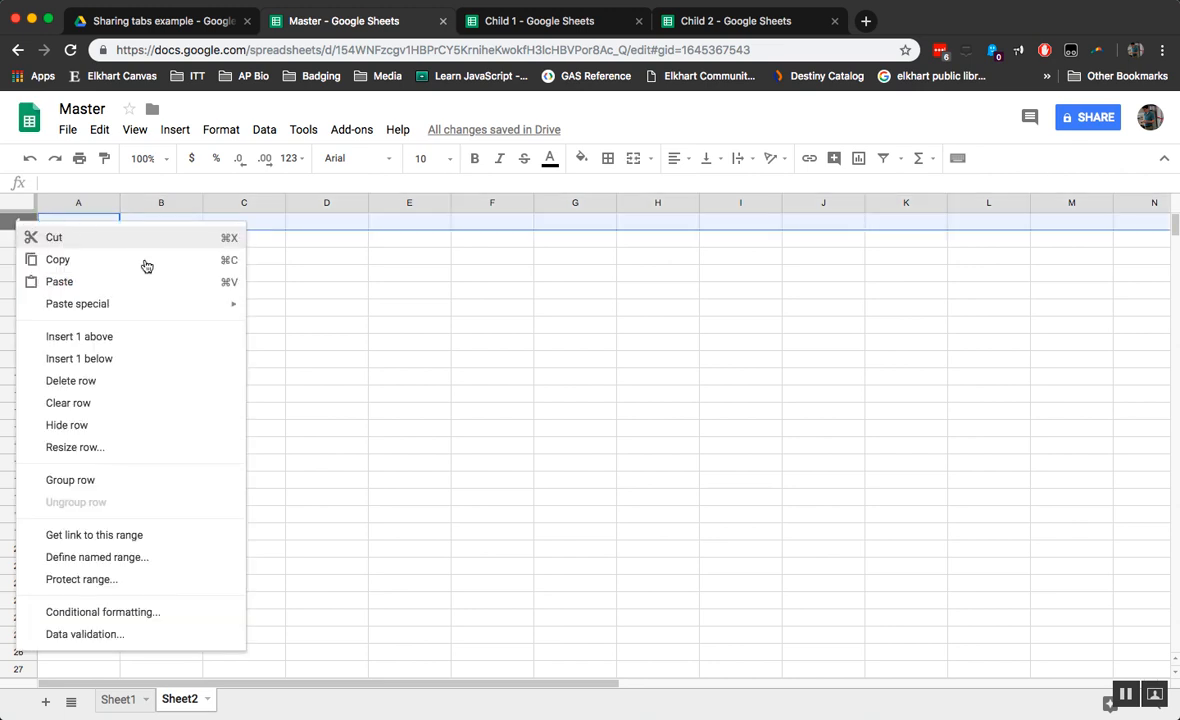
left_click(105, 392)
left_click(223, 325)
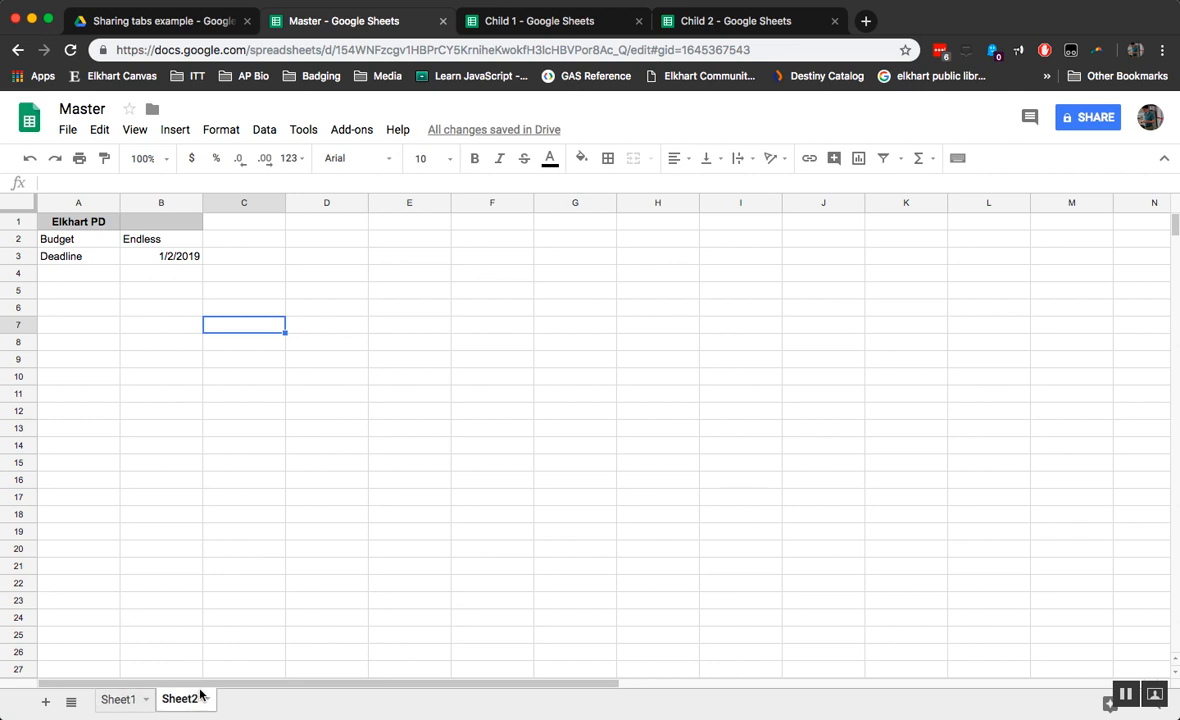
Step: Remove the leftover grey fill from row 5 on Sheet1
left_click(122, 699)
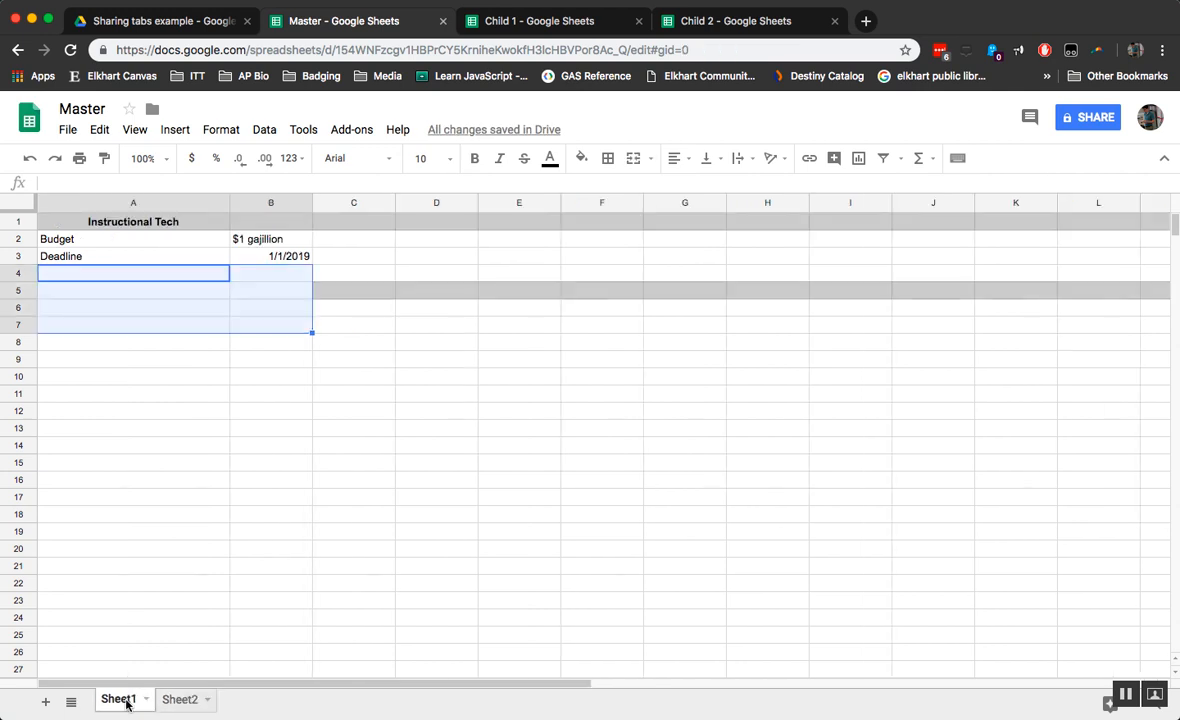
left_click(340, 411)
left_click(4, 291)
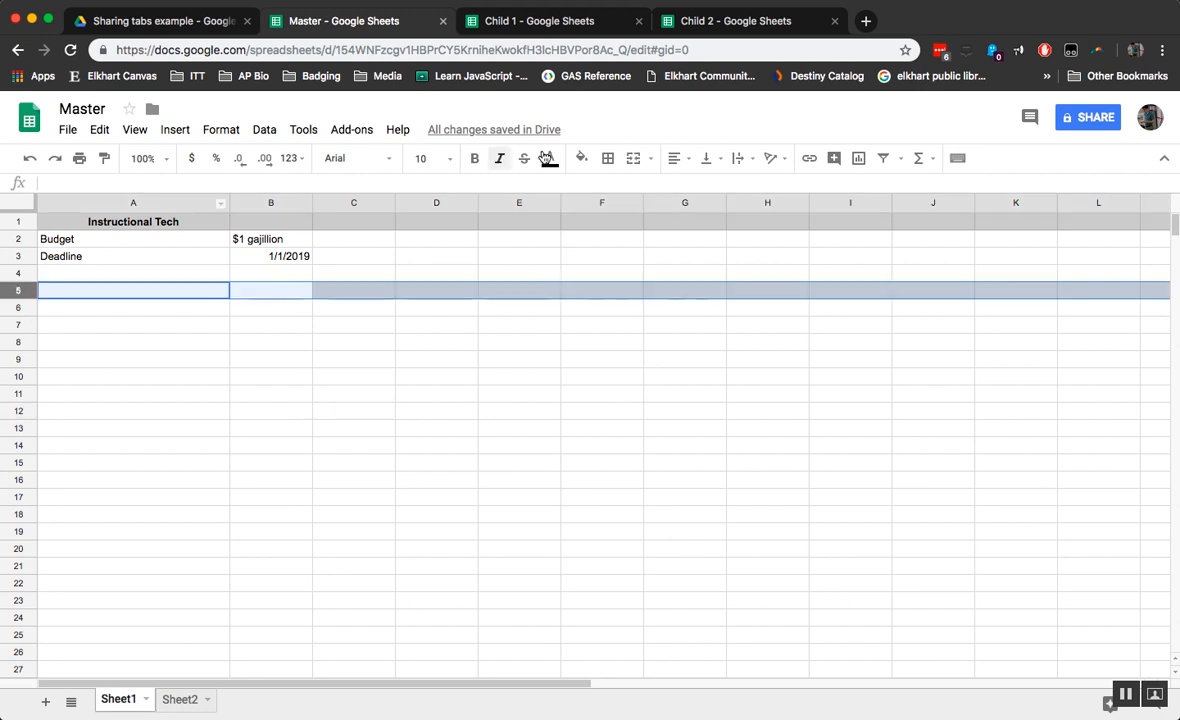
left_click(581, 160)
left_click(330, 343)
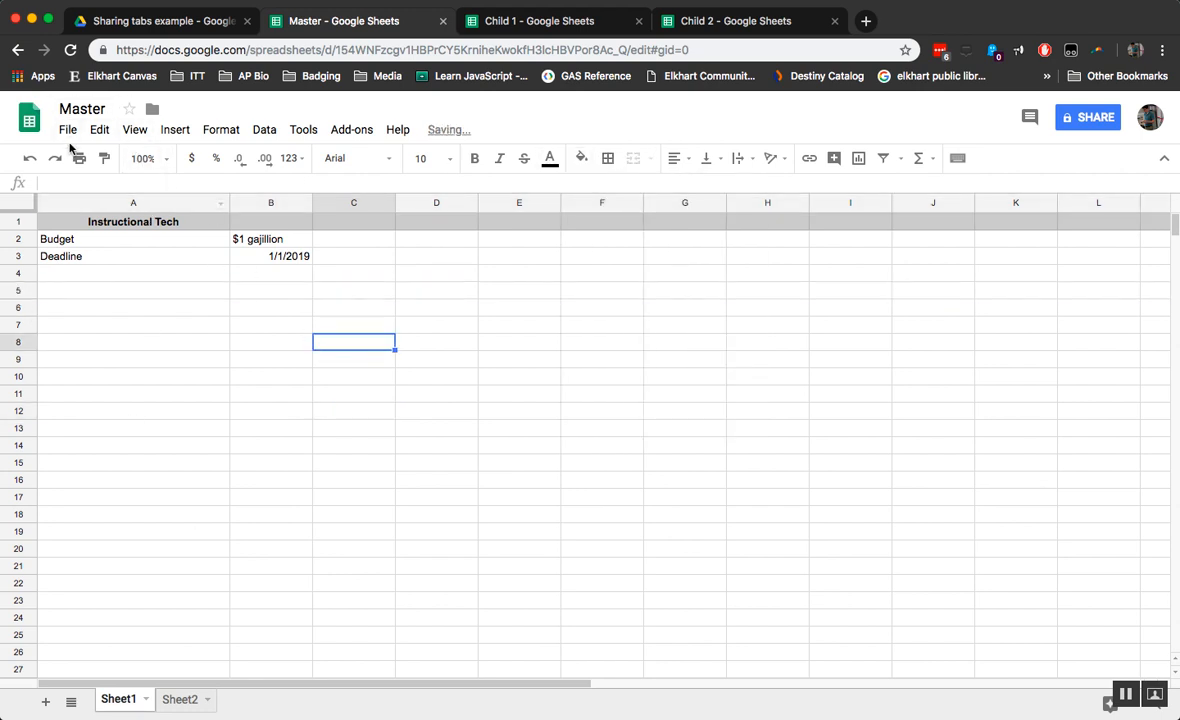
Step: Look through the Child 1, Child 2 and Master spreadsheets, ending on the blank Child 1
left_click(560, 22)
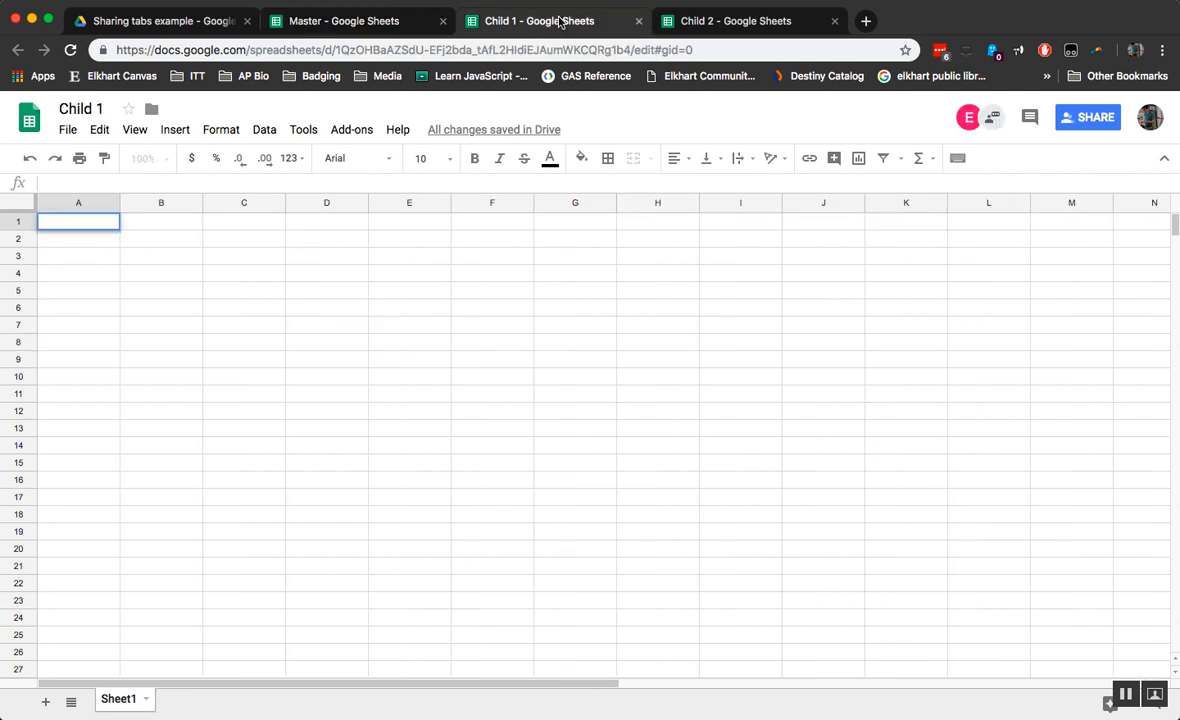
left_click(734, 28)
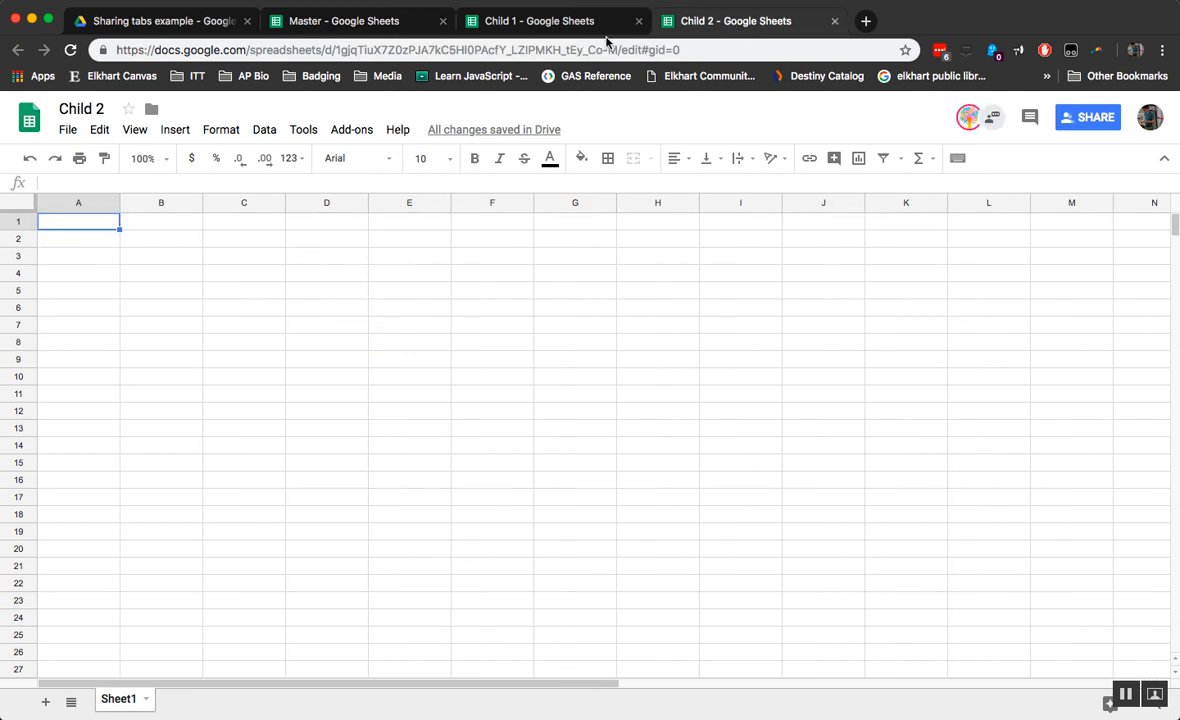
left_click(530, 24)
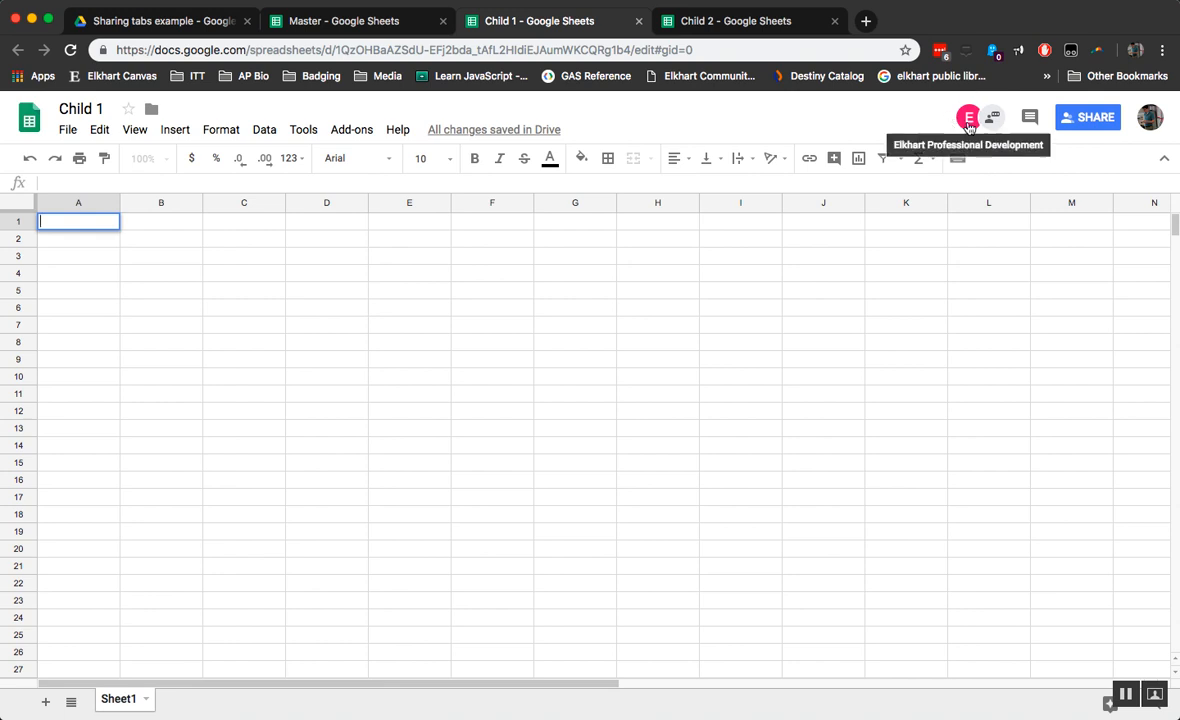
left_click(683, 26)
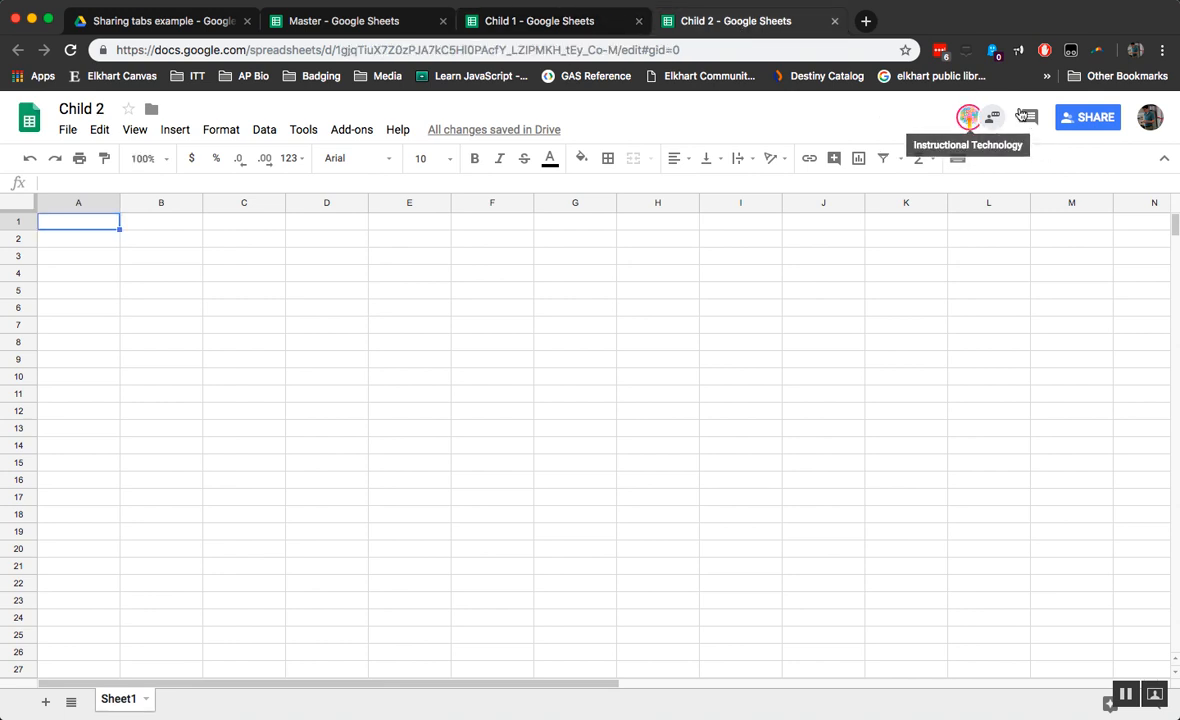
left_click(320, 20)
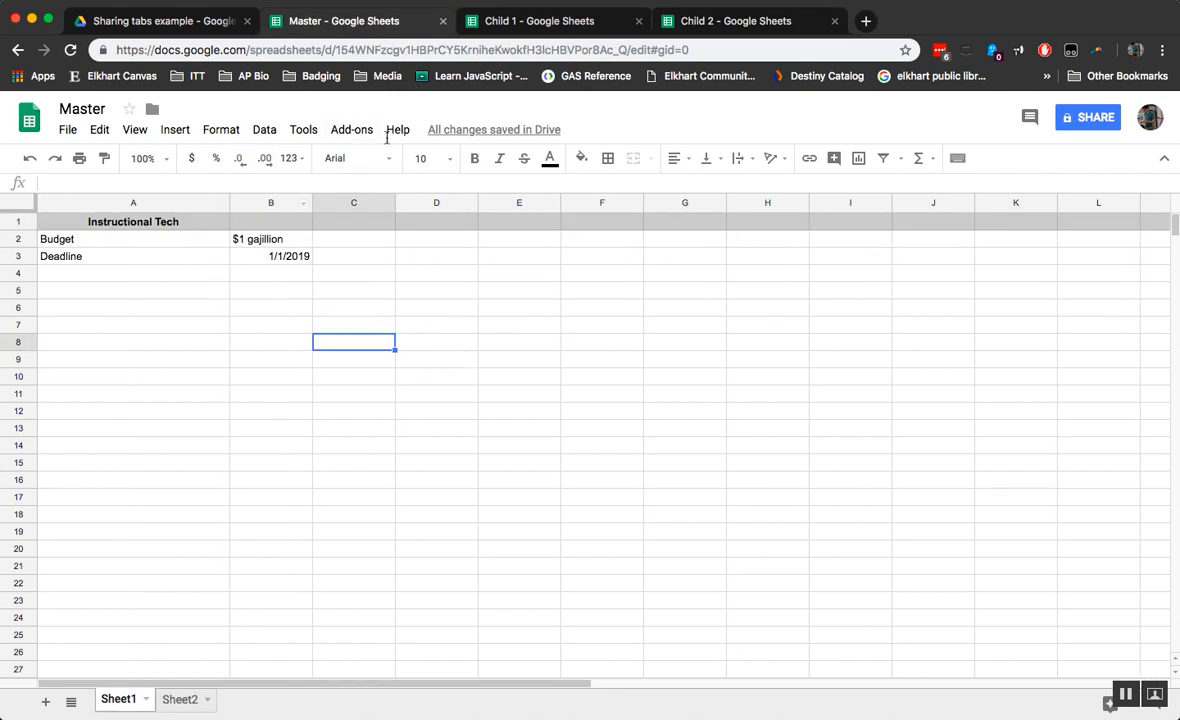
left_click(565, 27)
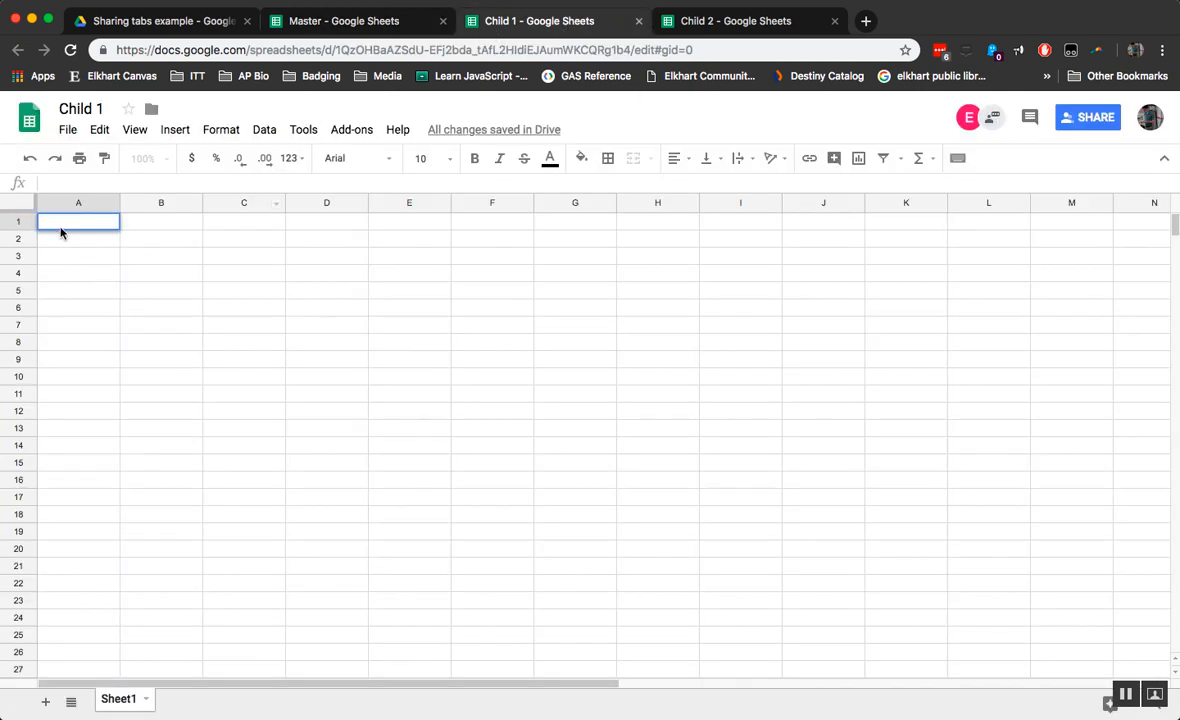
Step: Begin an =importrange formula in Child 1's A1 using the Master spreadsheet's copied URL
type("=importrane")
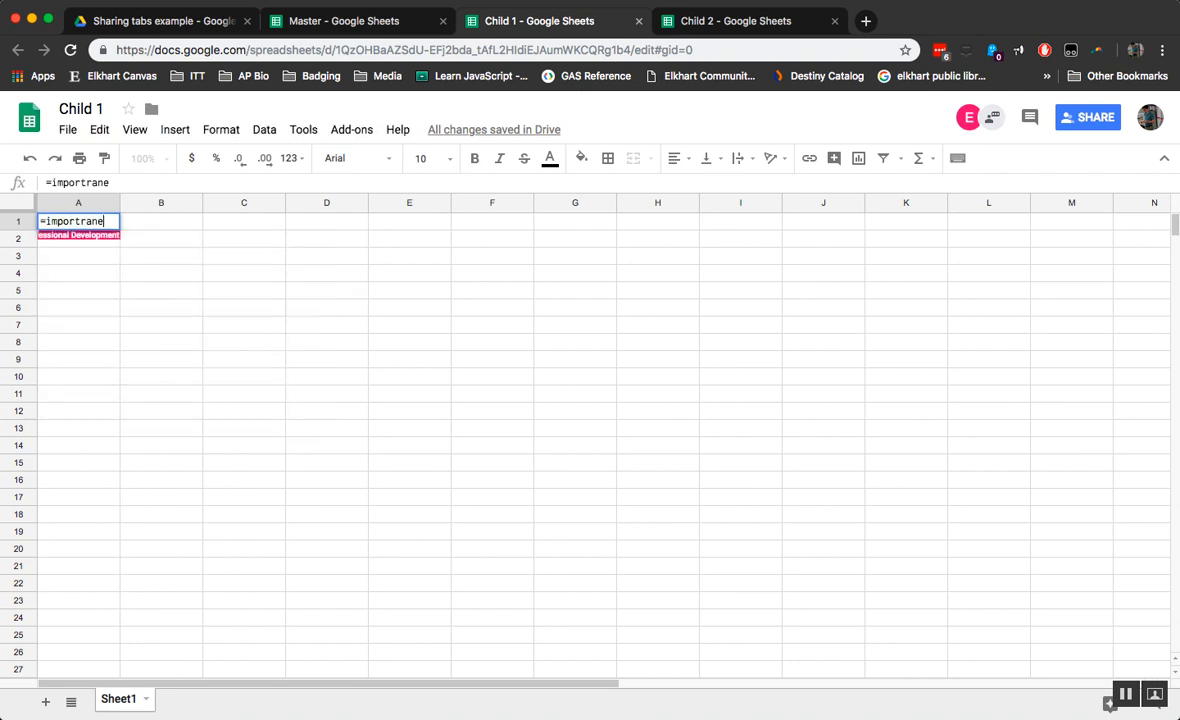
key("BackSpace")
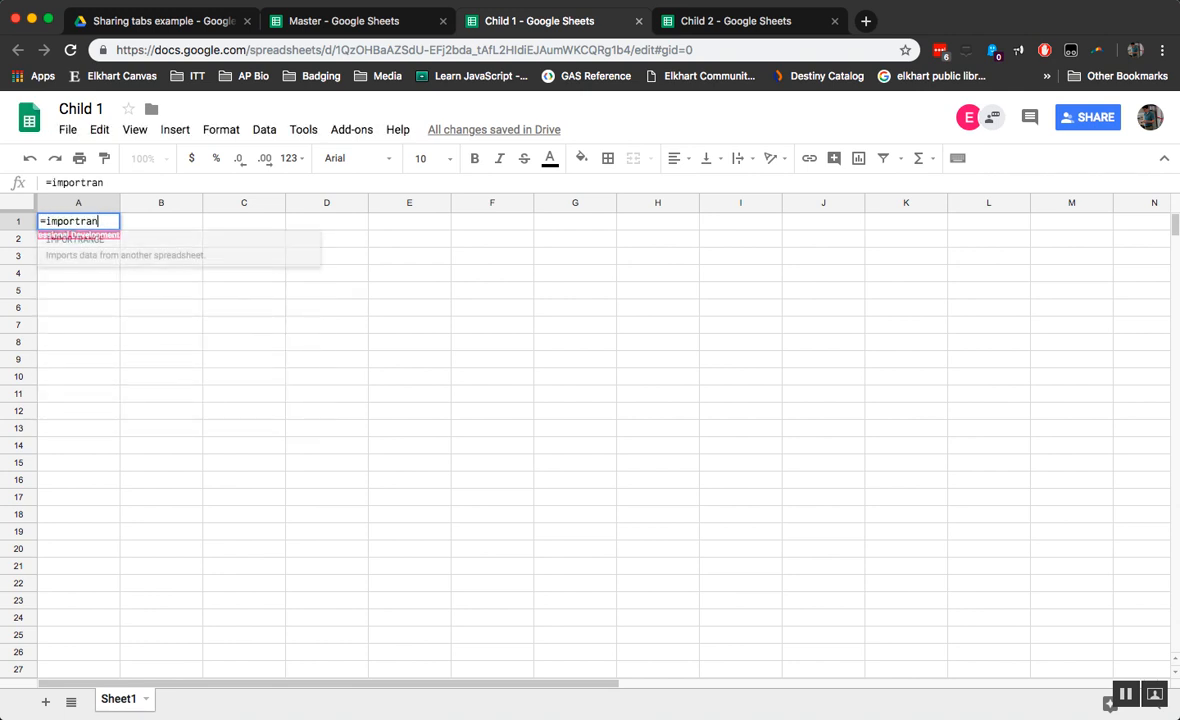
type("ge")
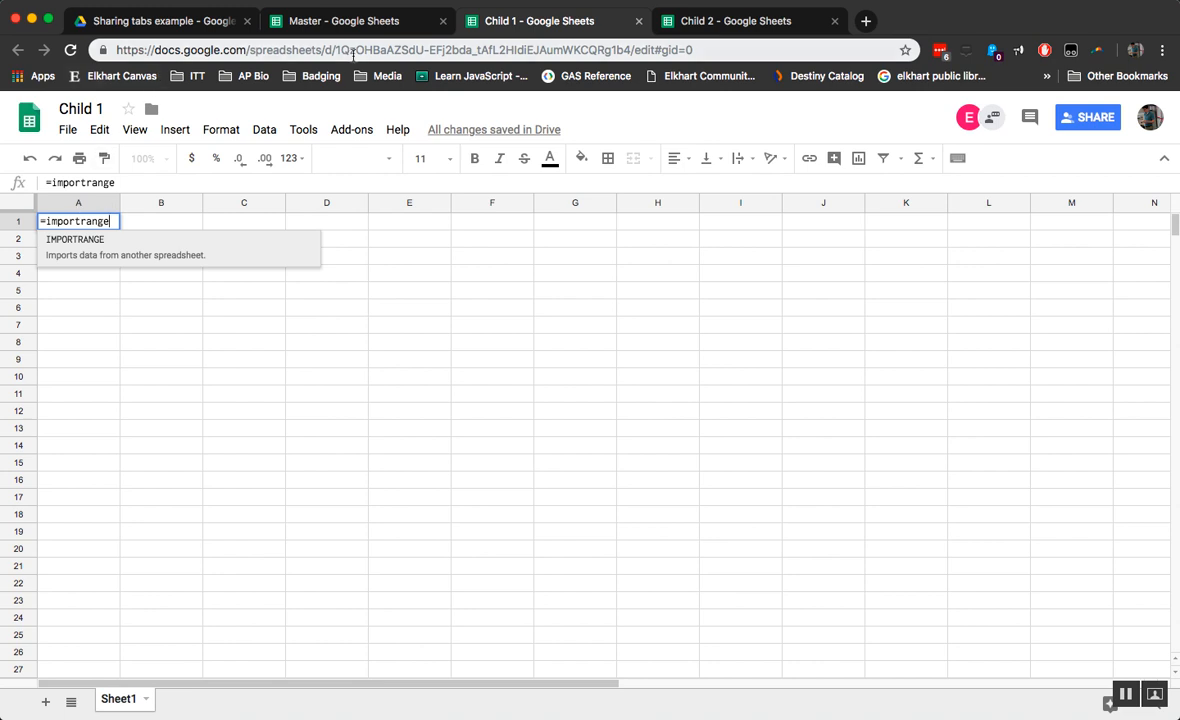
left_click(366, 21)
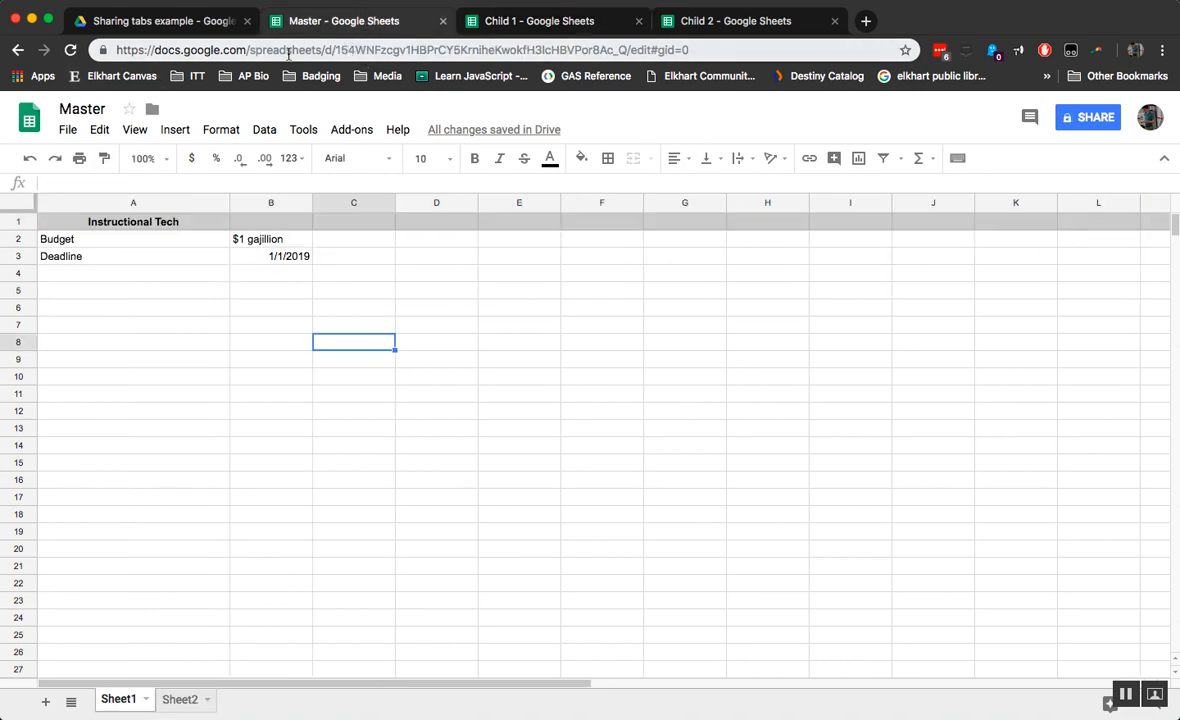
left_click(204, 56)
key("super+c")
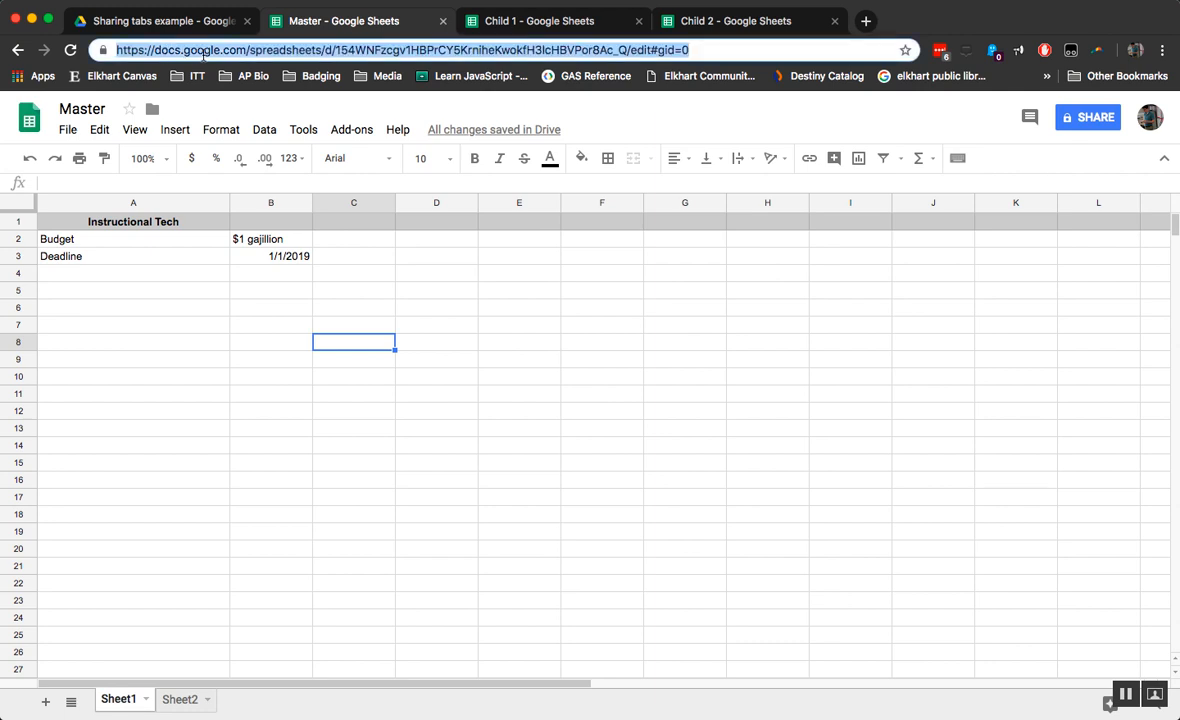
left_click(553, 30)
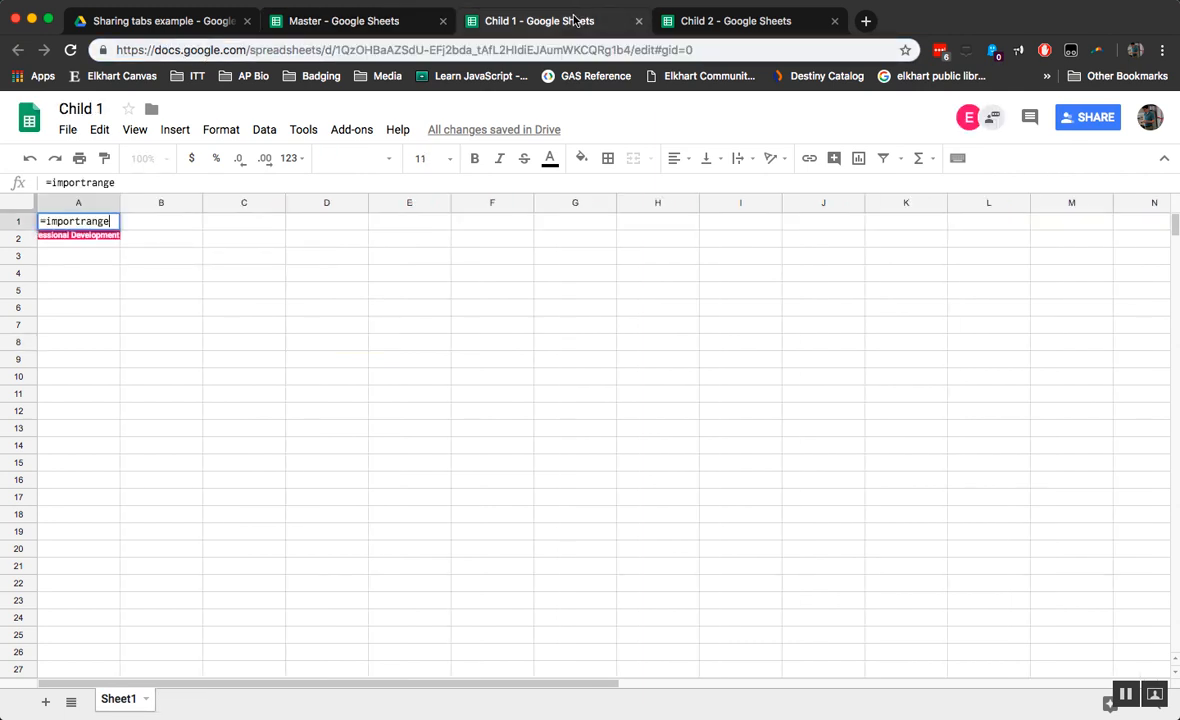
type("(")
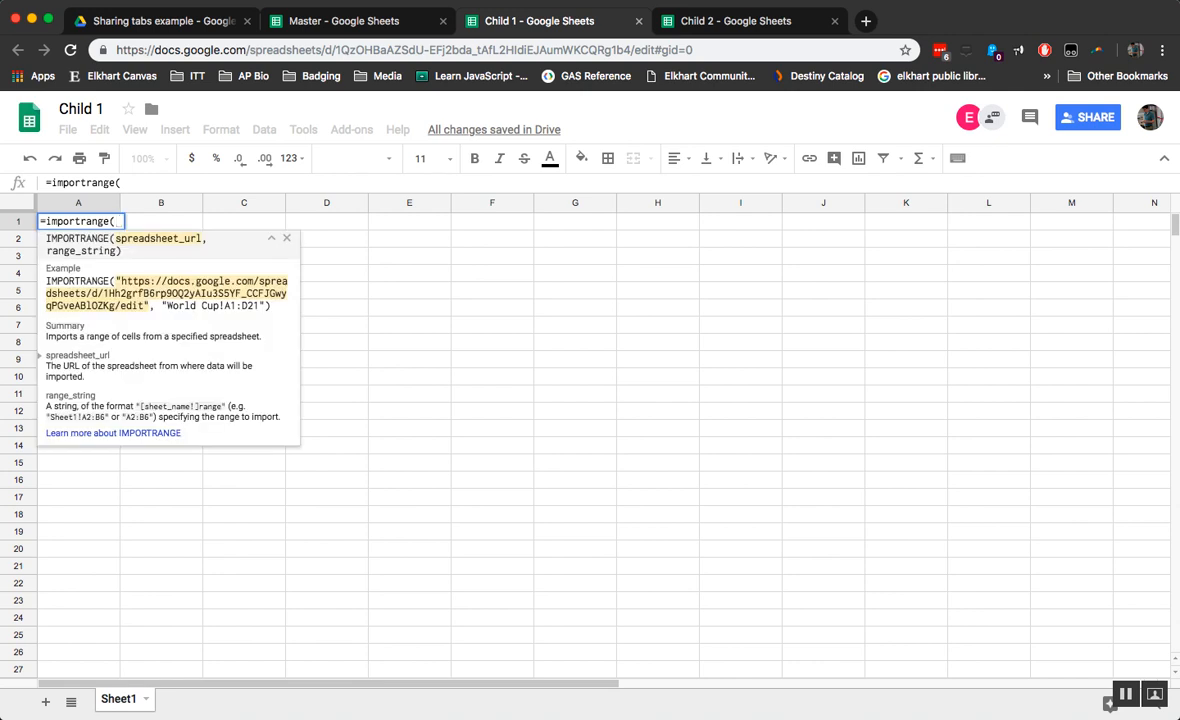
type("\"")
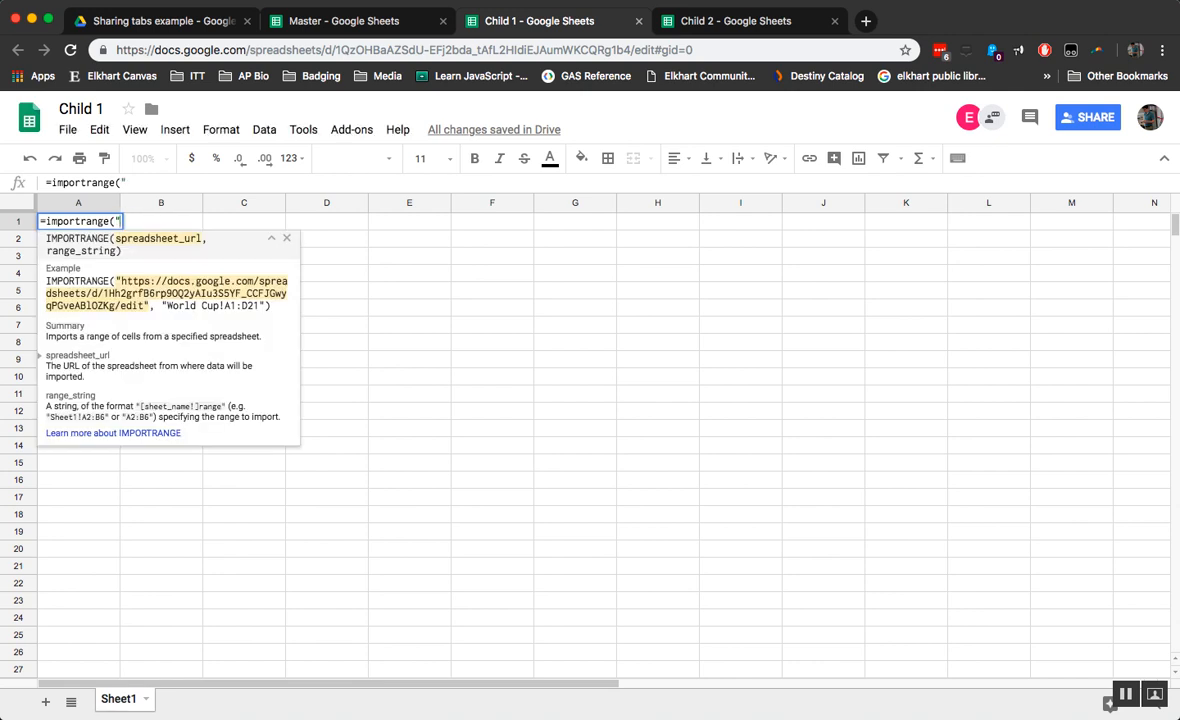
key("super+v")
type("\"")
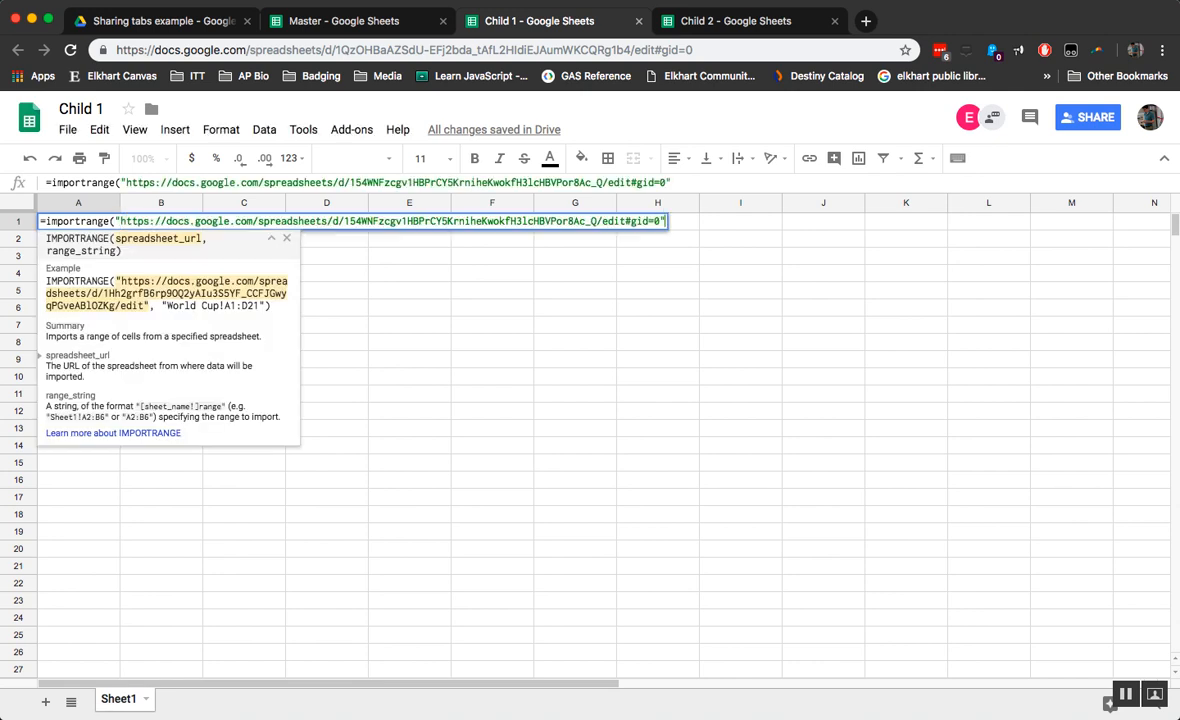
type(",")
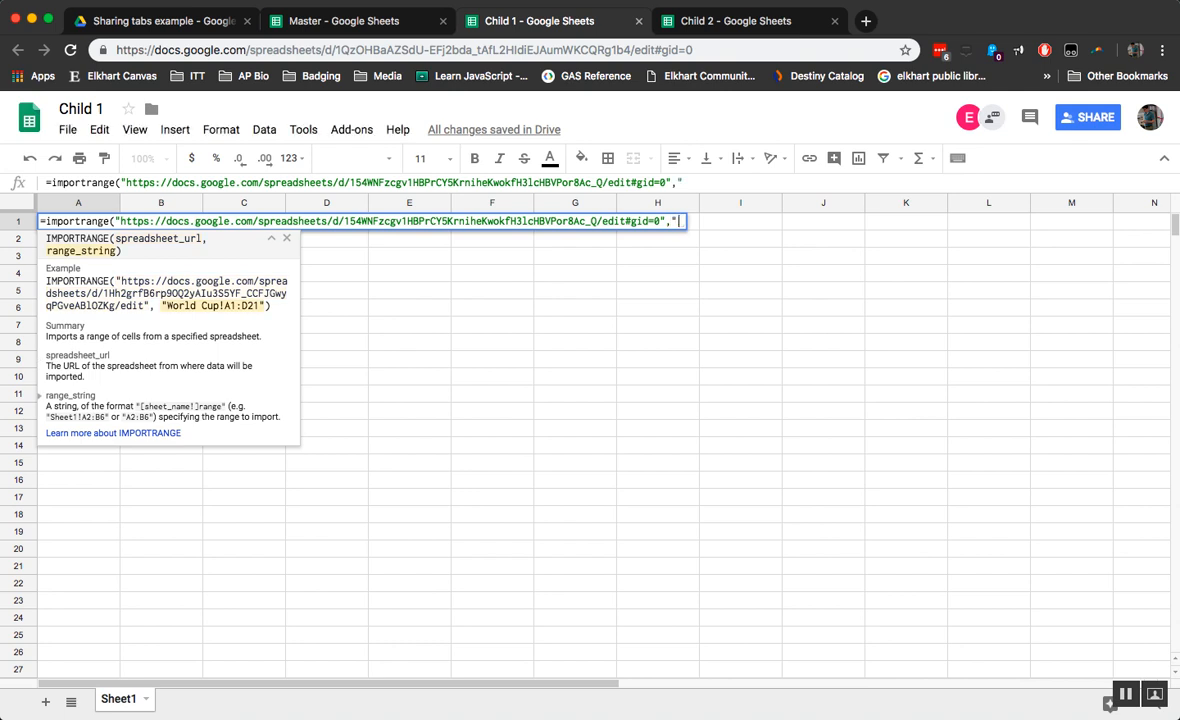
type("\"Sheet1")
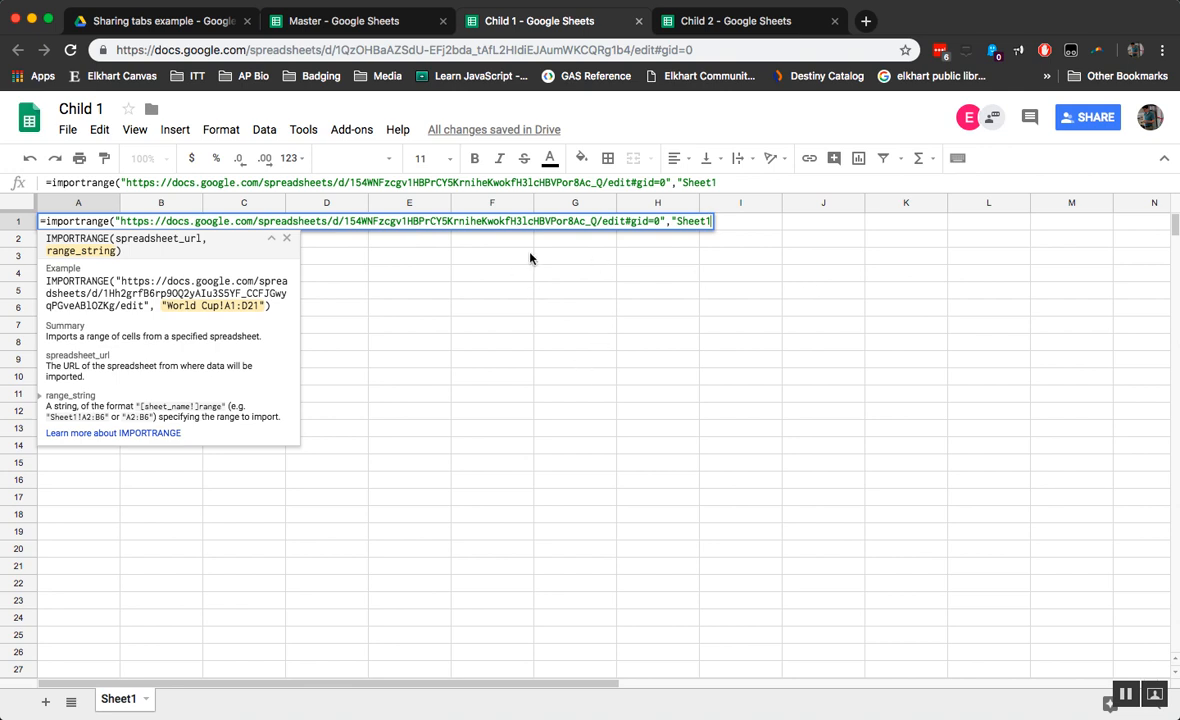
Step: Check Master's Sheet2, then complete the range as "Sheet2!A1:B3" and commit
left_click(340, 20)
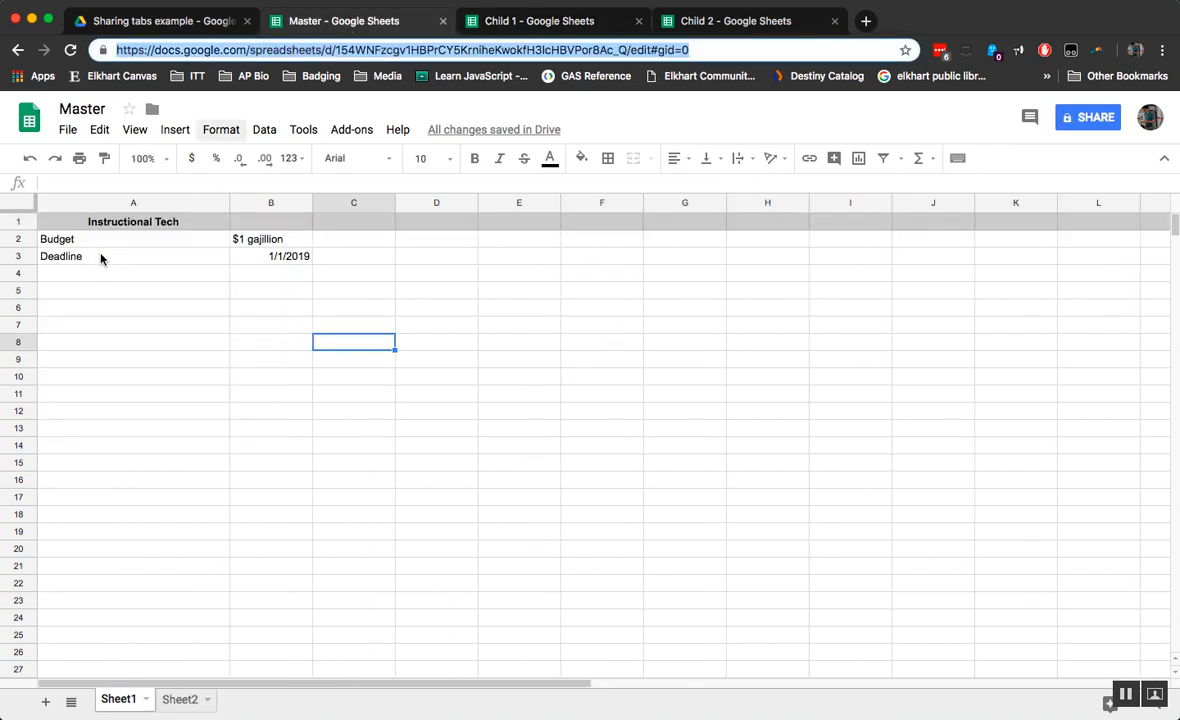
left_click(180, 699)
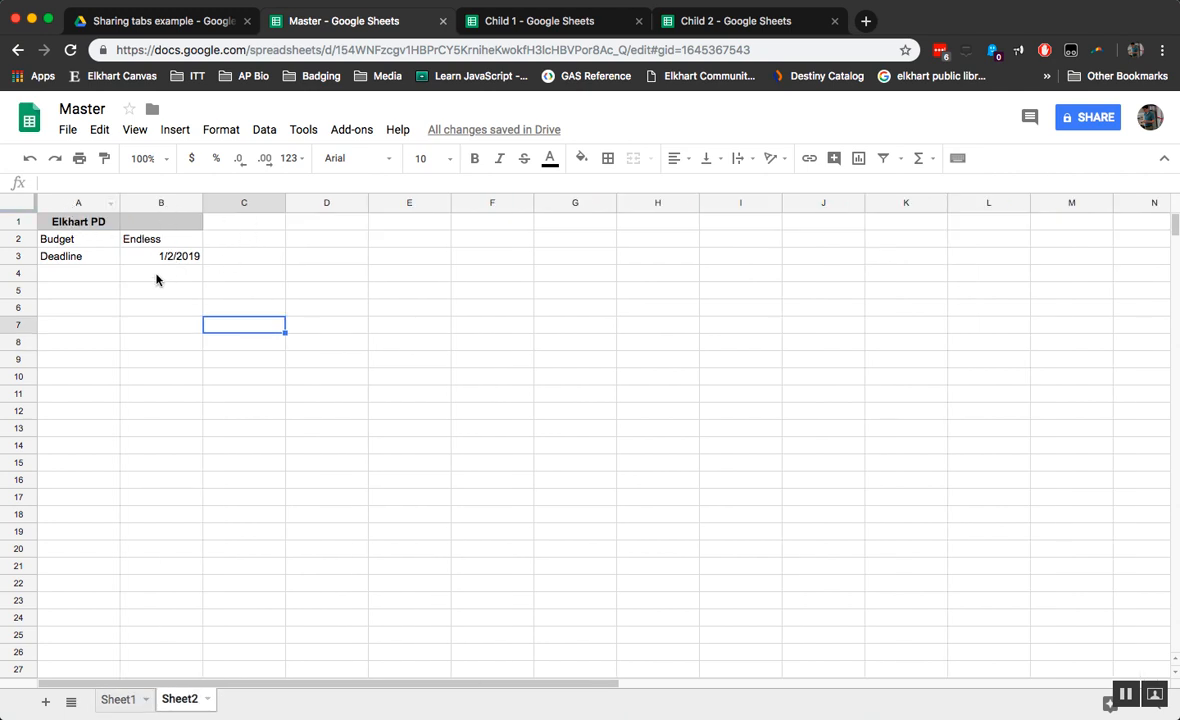
left_click(530, 21)
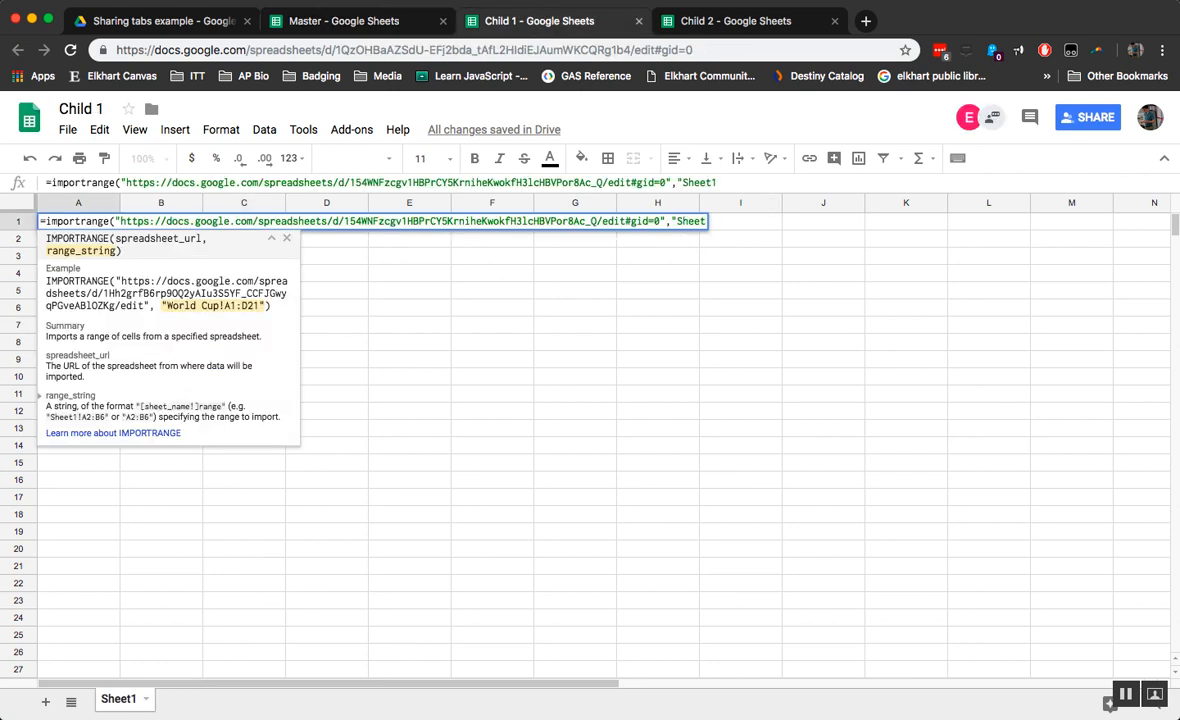
type("2!A1:B3\"")
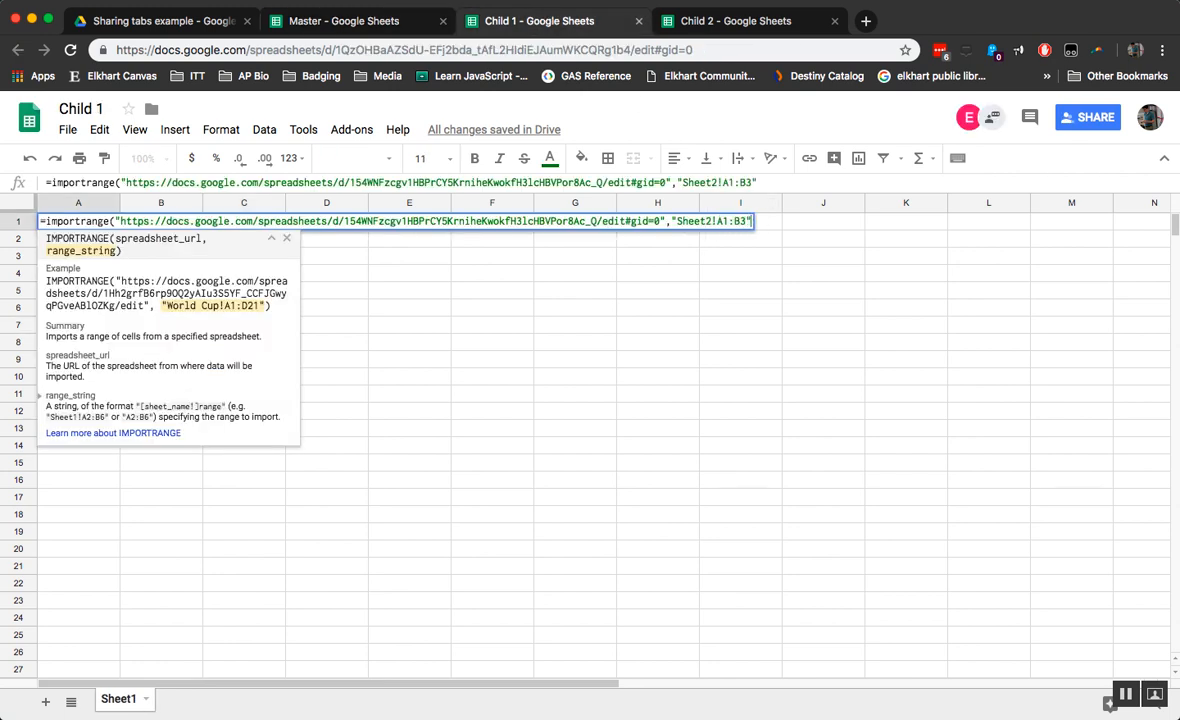
type(")")
key("Return")
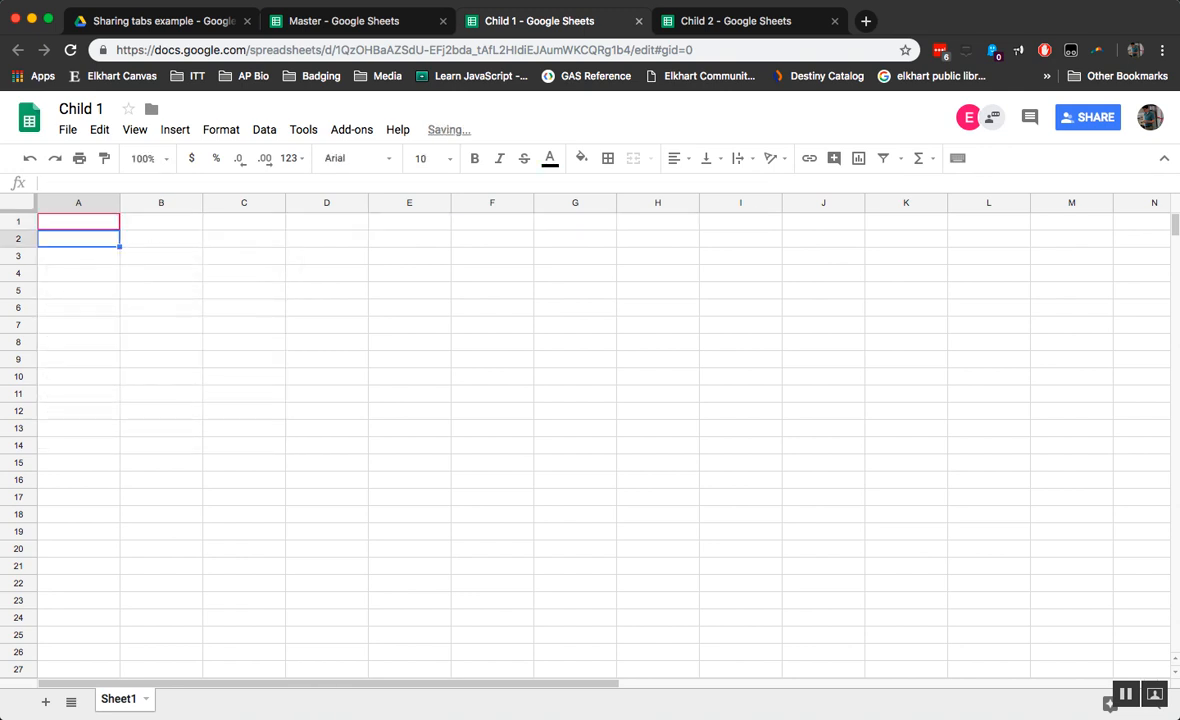
Step: Allow access on A1's #REF! error so Master's Elkhart PD budget and deadline appear
mouse_move(80, 225)
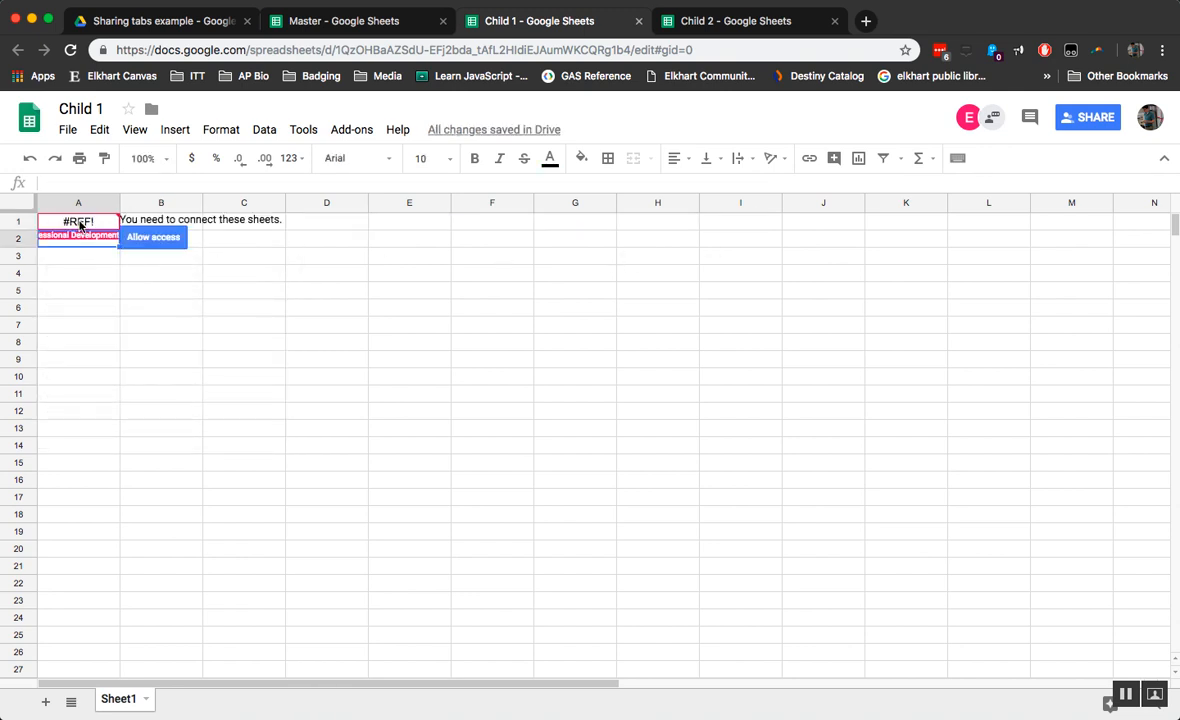
left_click(158, 241)
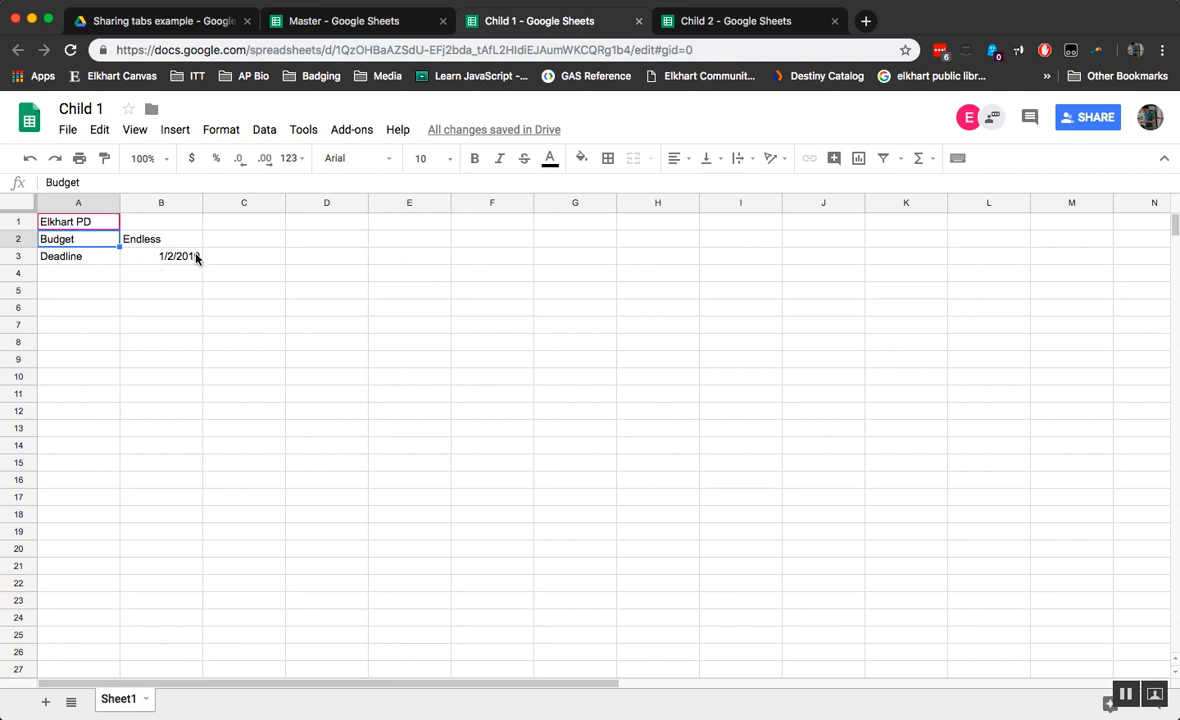
left_click(156, 242)
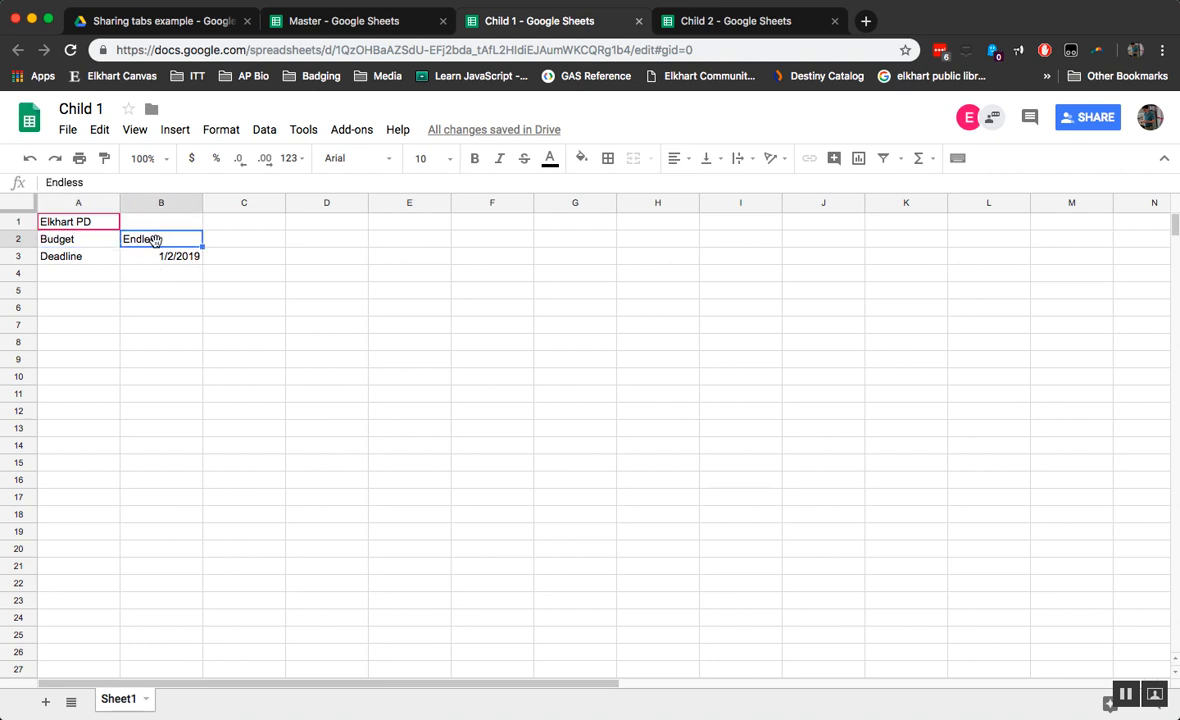
Step: Change Master's Sheet2 budget in B2 from Endless to 1,000 and confirm Child 1 shows 1,000
left_click(352, 18)
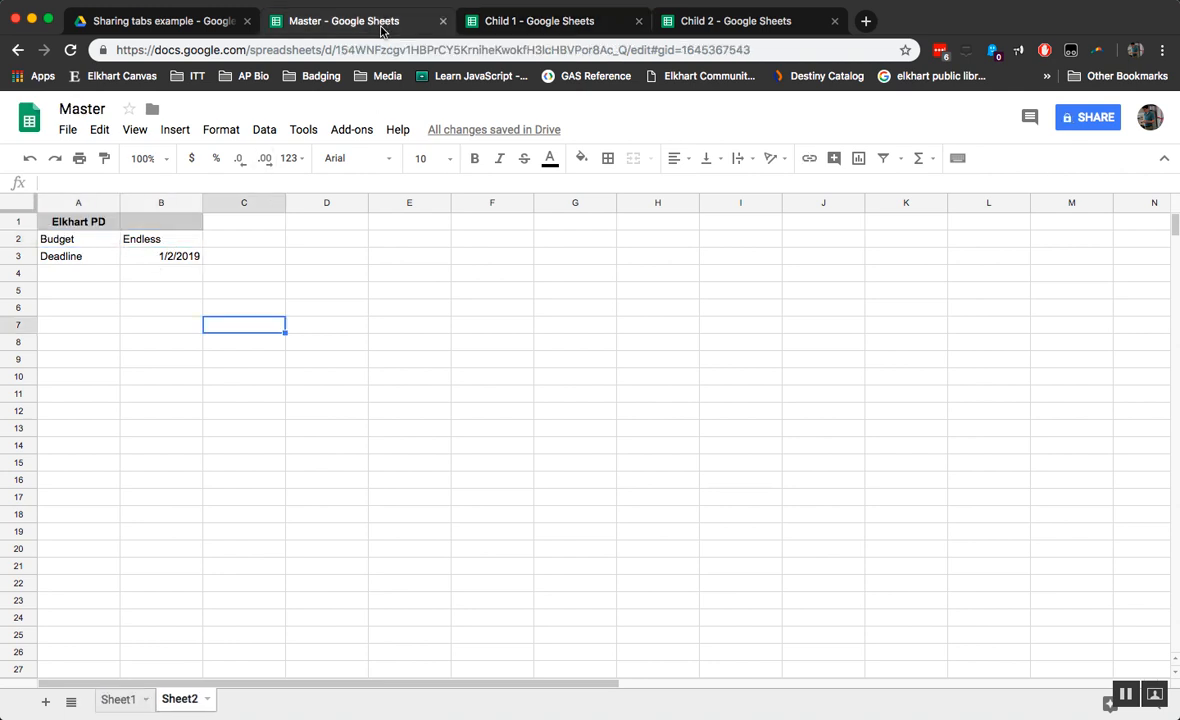
left_click(152, 242)
type("1,000")
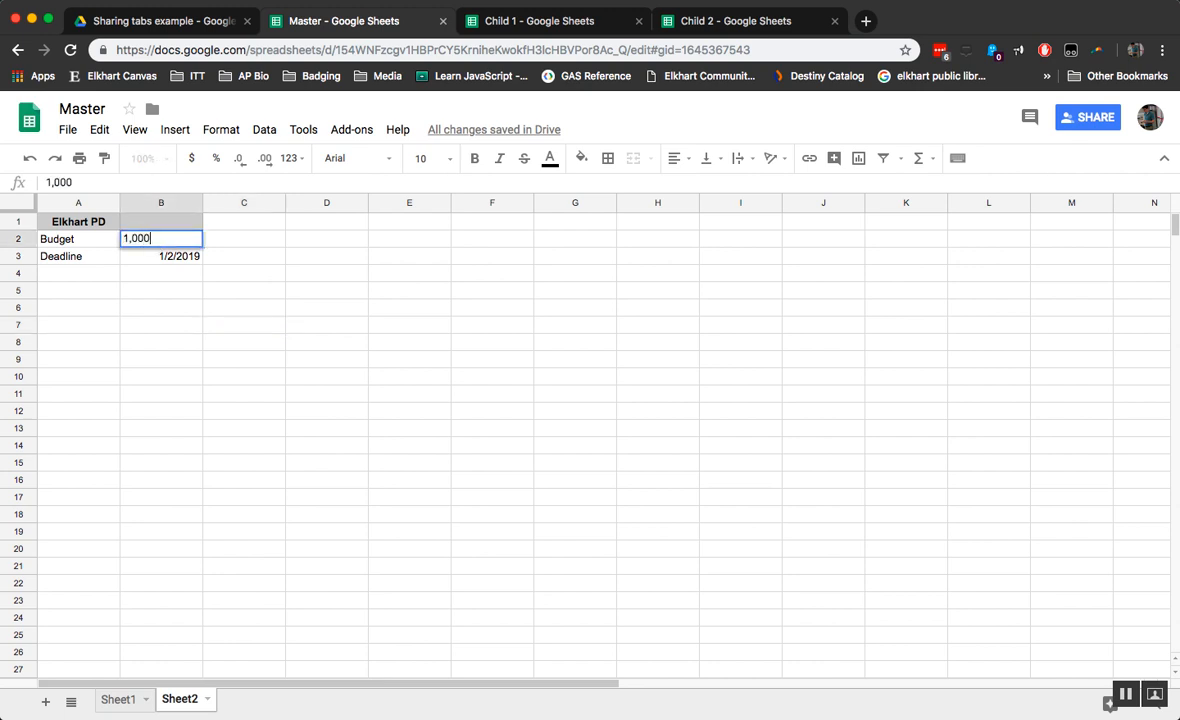
key("Return")
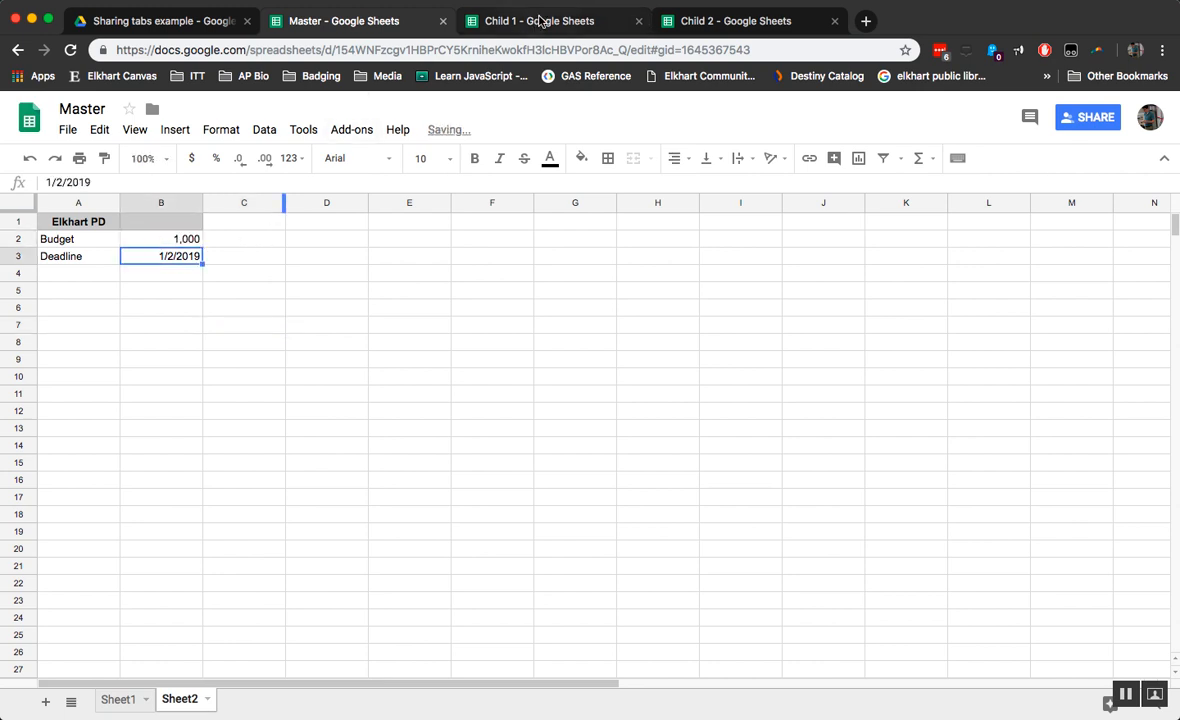
left_click(539, 20)
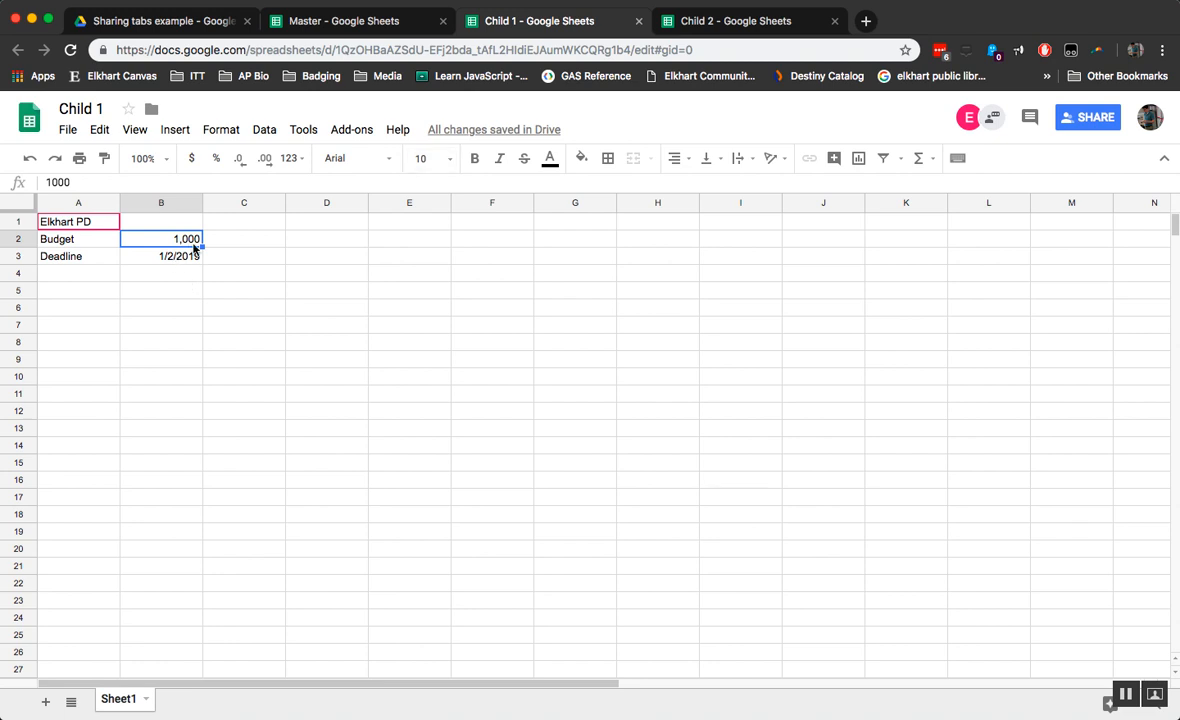
left_click(753, 22)
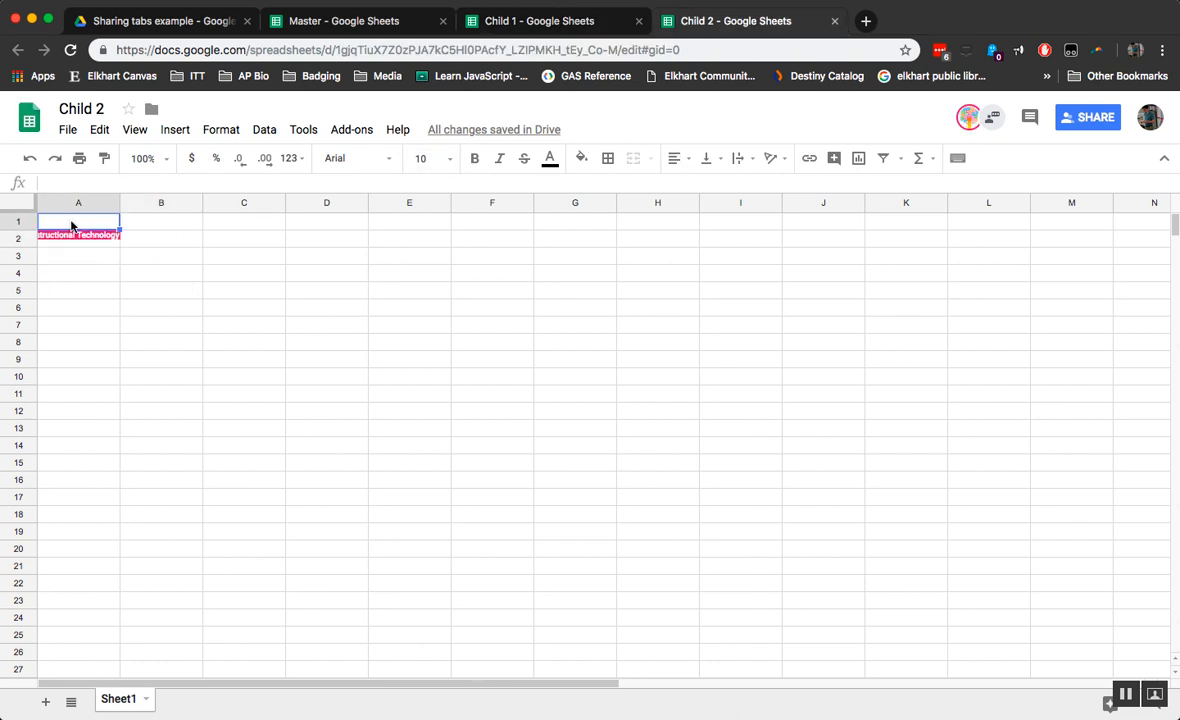
Step: Enter =importrange with Master's URL and "Sheet1!A1:B3" in Child 2's A1
type("=importr")
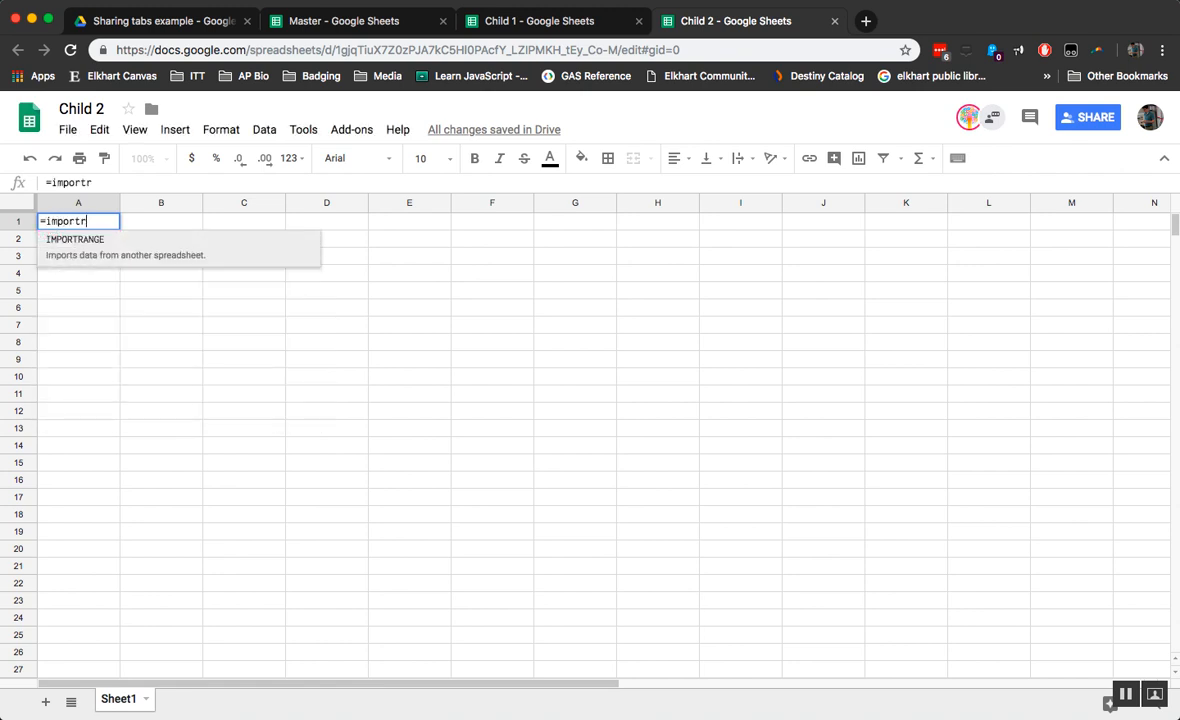
type("ange(\"")
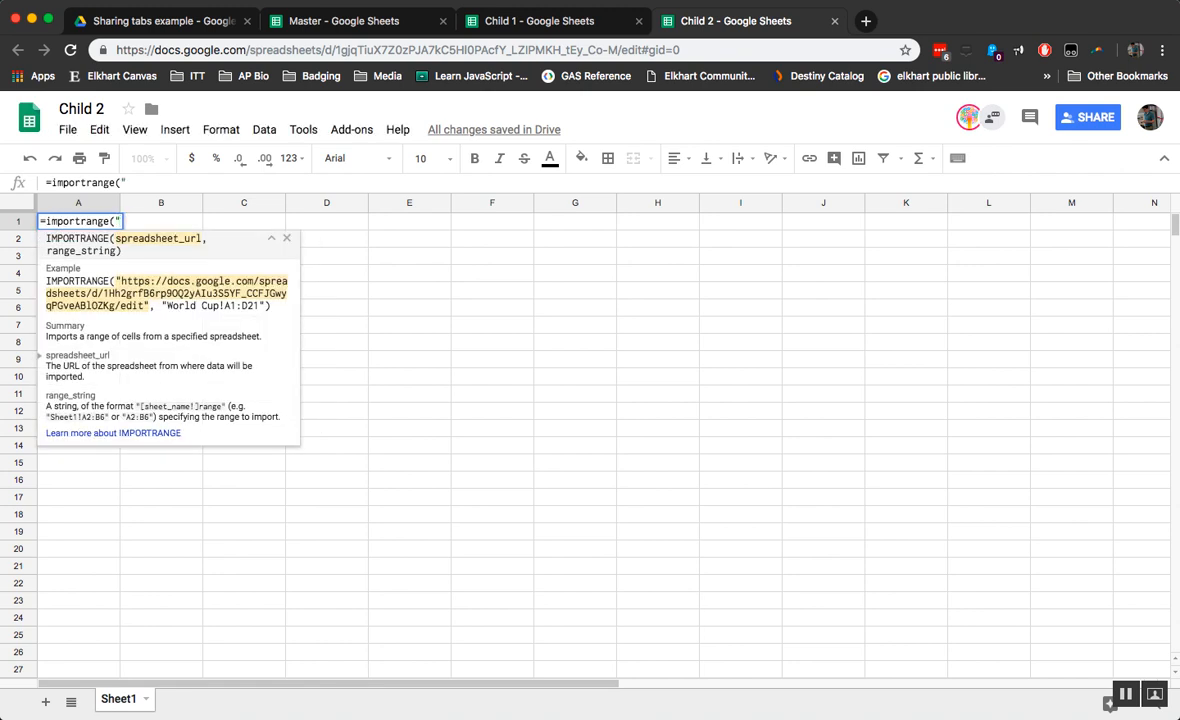
type("\"")
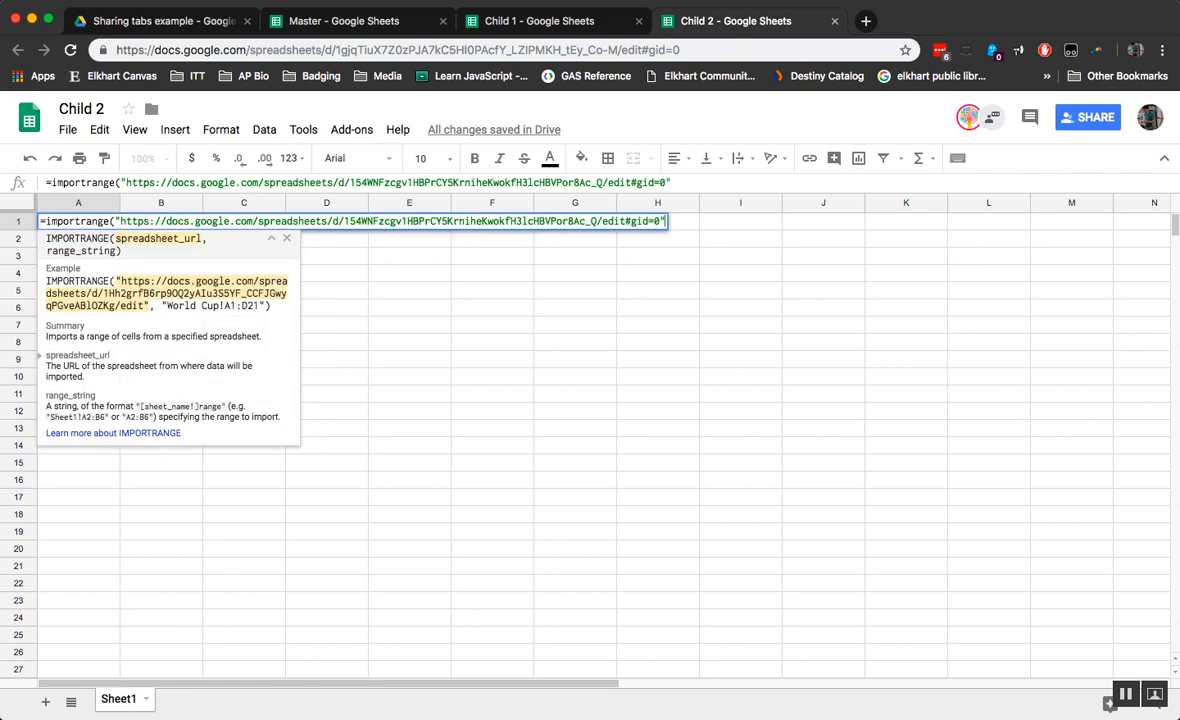
type(",\"")
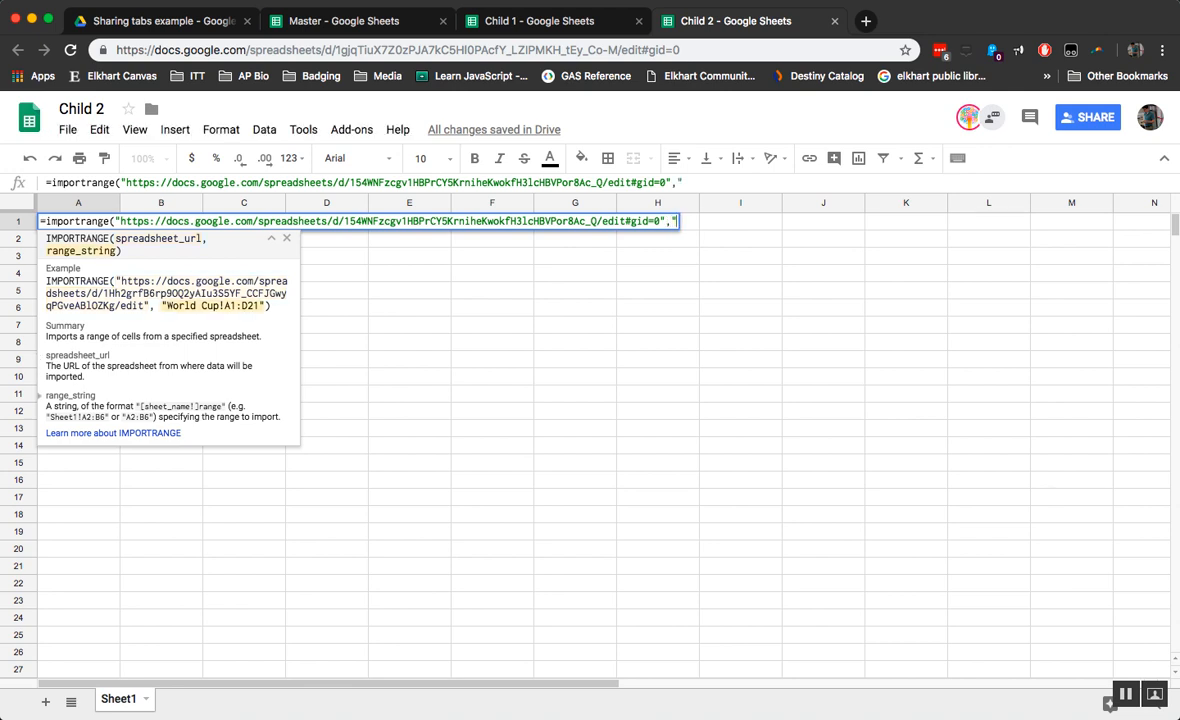
type("Sheet1:")
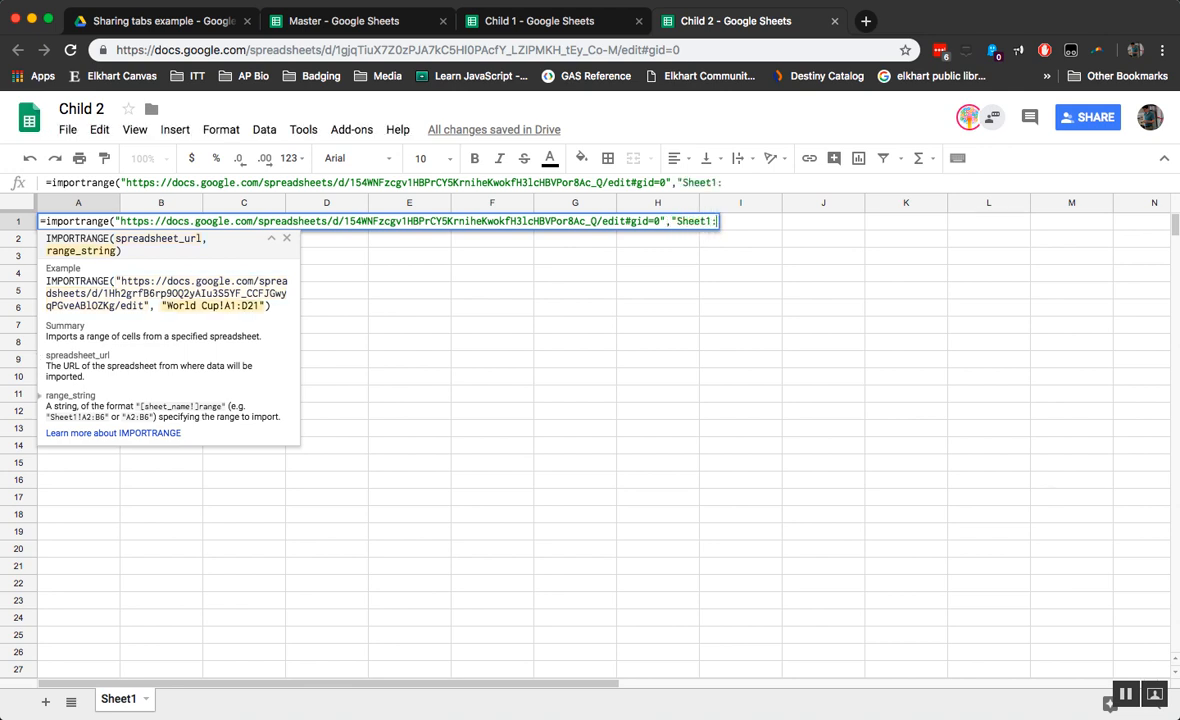
type("A1:B")
key("BackSpace")
key("BackSpace")
key("BackSpace")
key("BackSpace")
key("BackSpace")
type("!A1:B3\")")
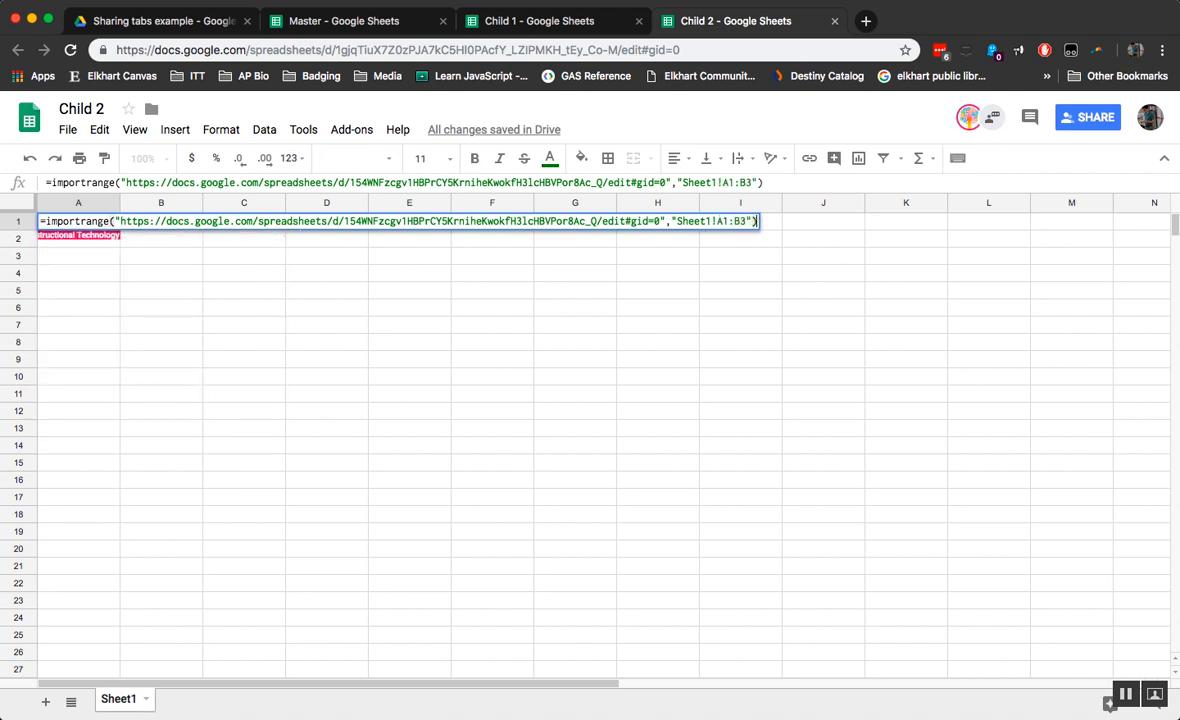
key("Return")
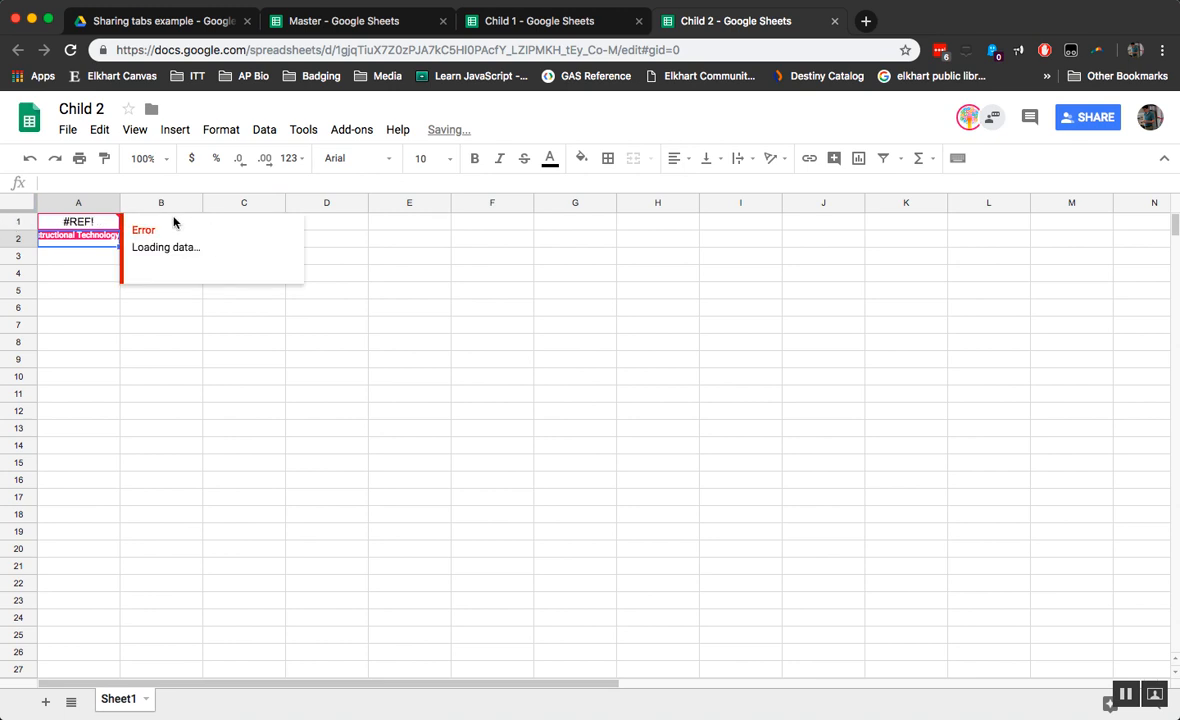
Step: Grant Child 2 access to Master and widen column A to fit the imported text
left_click(206, 358)
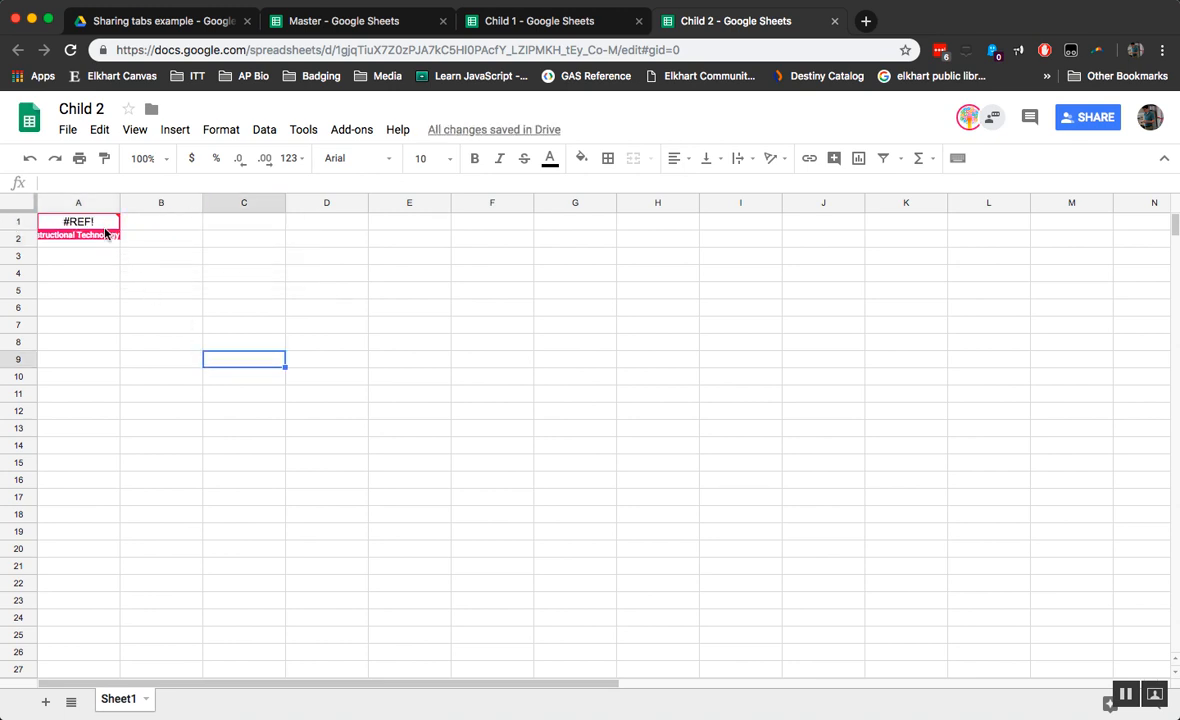
left_click(106, 225)
left_click(146, 243)
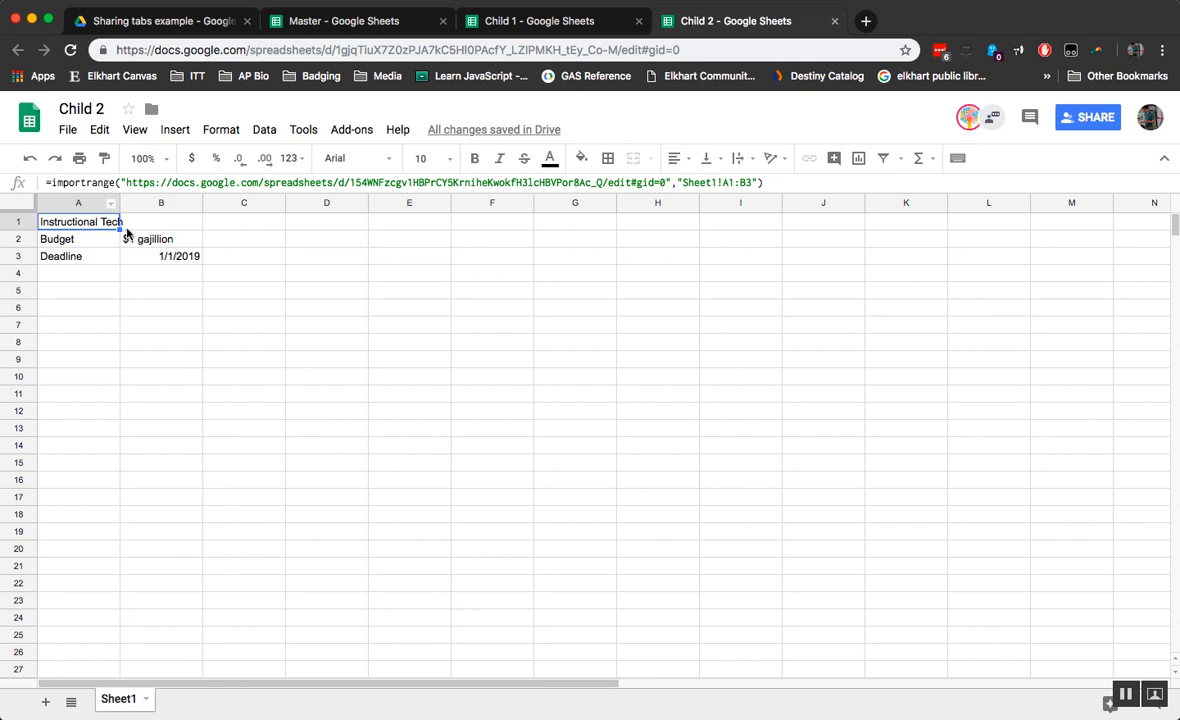
left_click_drag(119, 202, 177, 202)
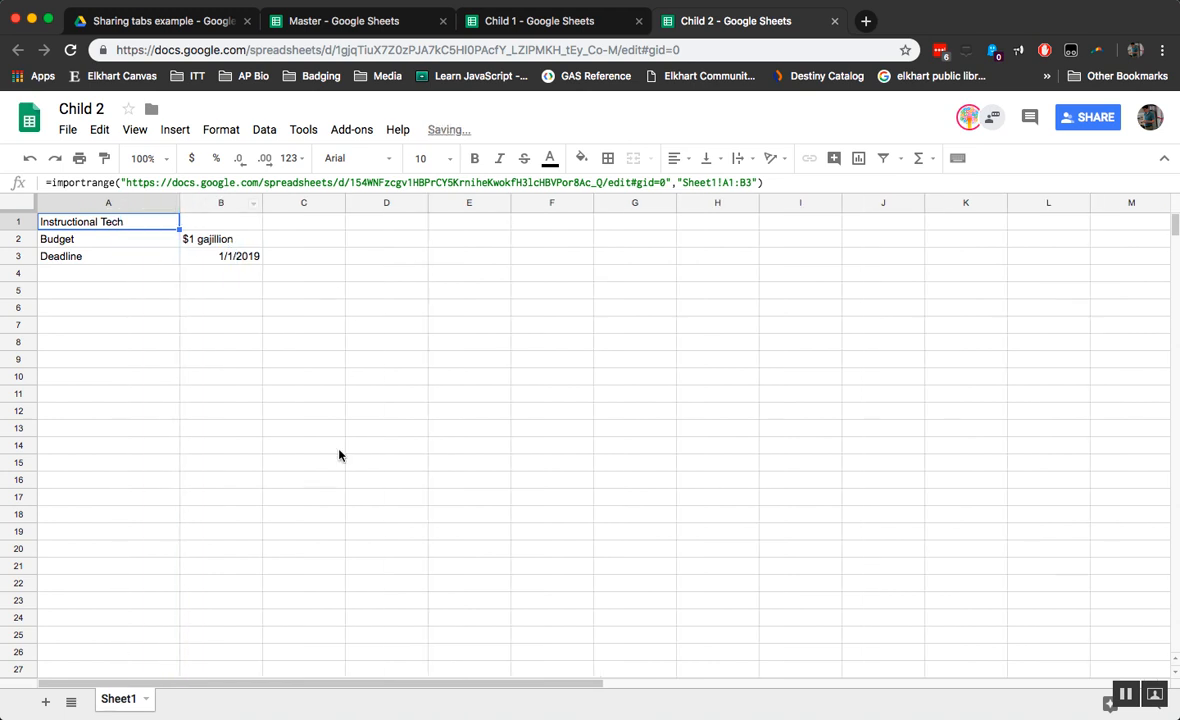
Step: Change Master's Sheet1 budget in B2 from $1 gajillion to $1 dillion
left_click(338, 24)
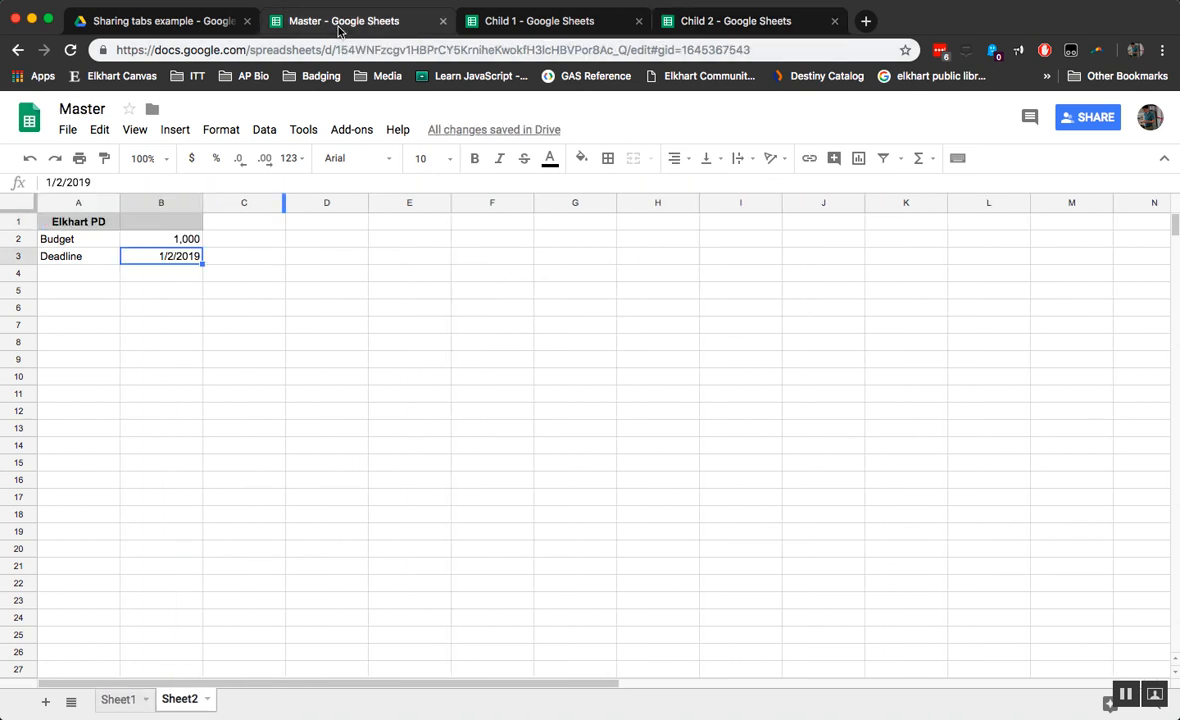
left_click(119, 700)
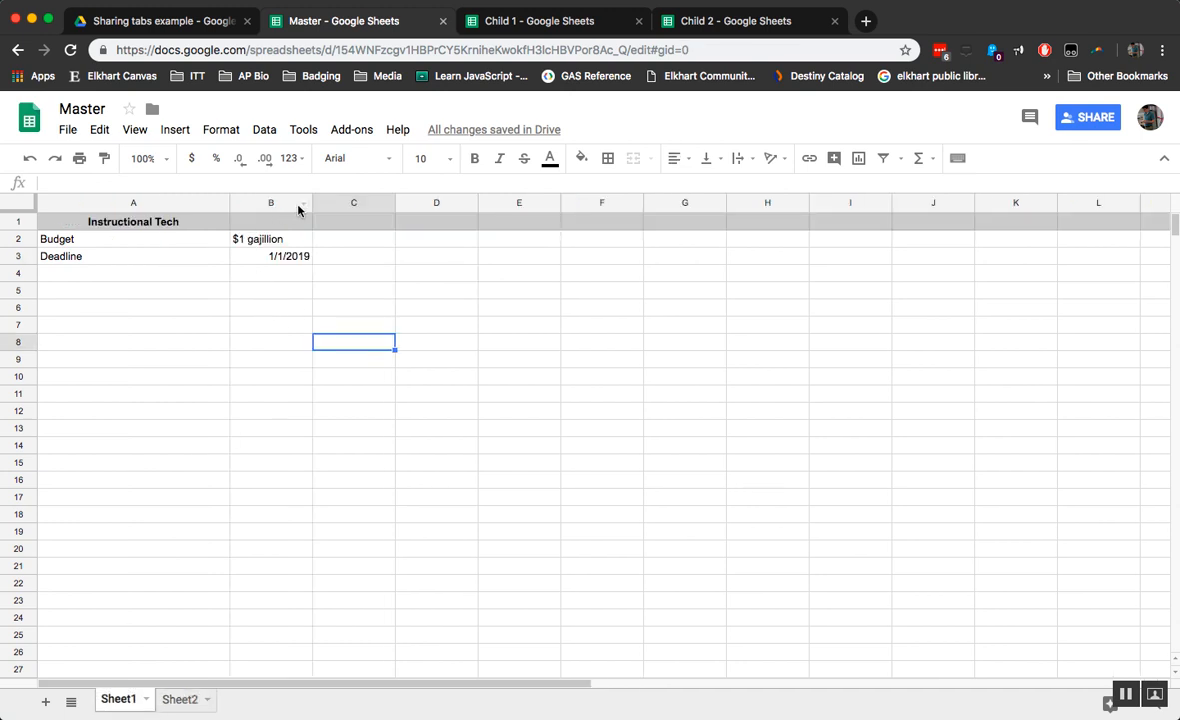
double_click(272, 239)
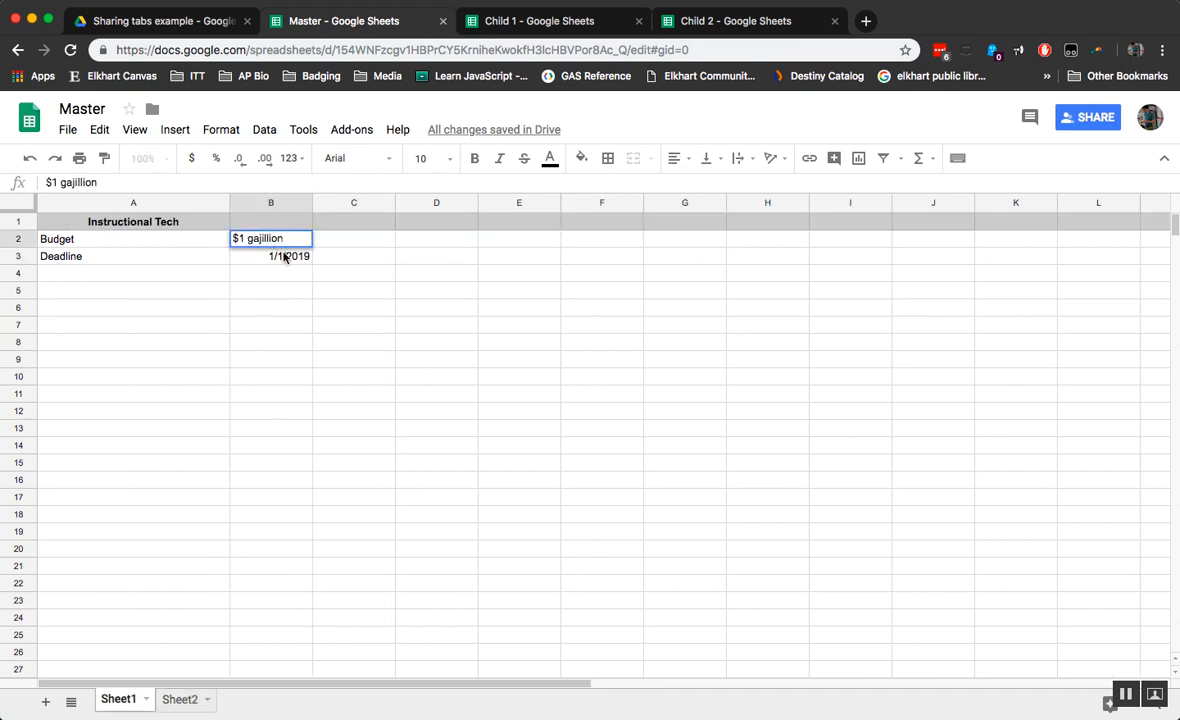
double_click(263, 238)
type("dillion")
key("Return")
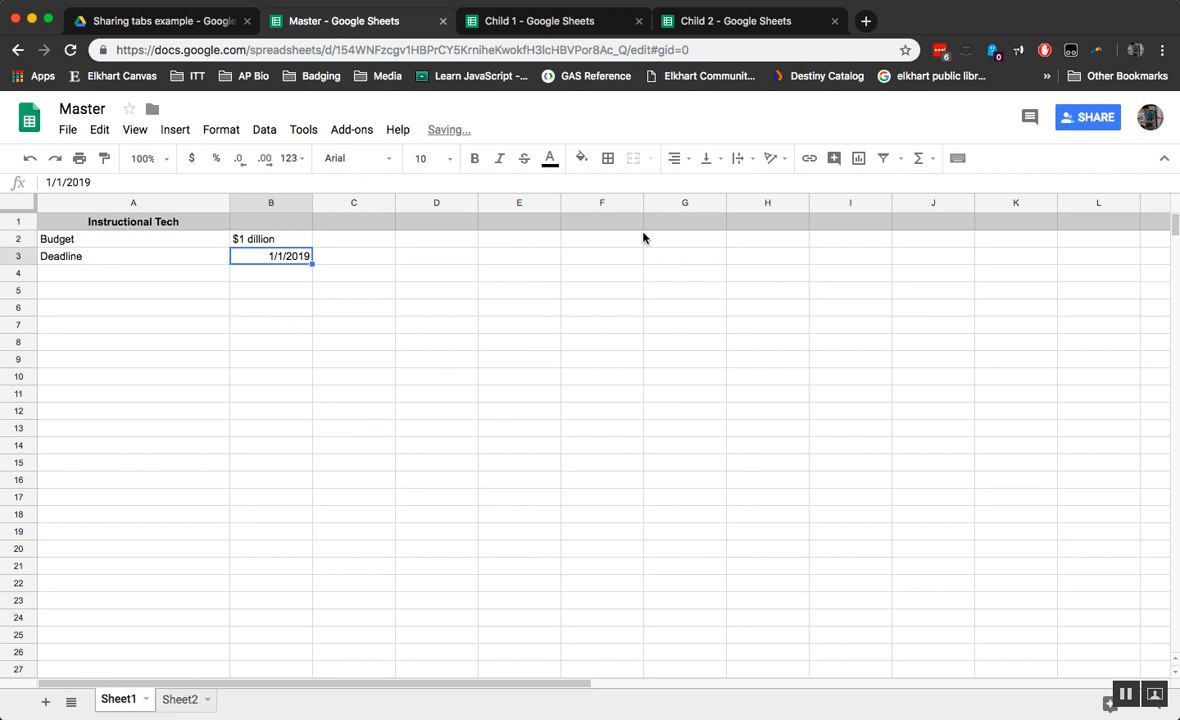
Step: Verify Child 2 shows $1 dillion and review Child 1's A1 import formula
left_click(660, 21)
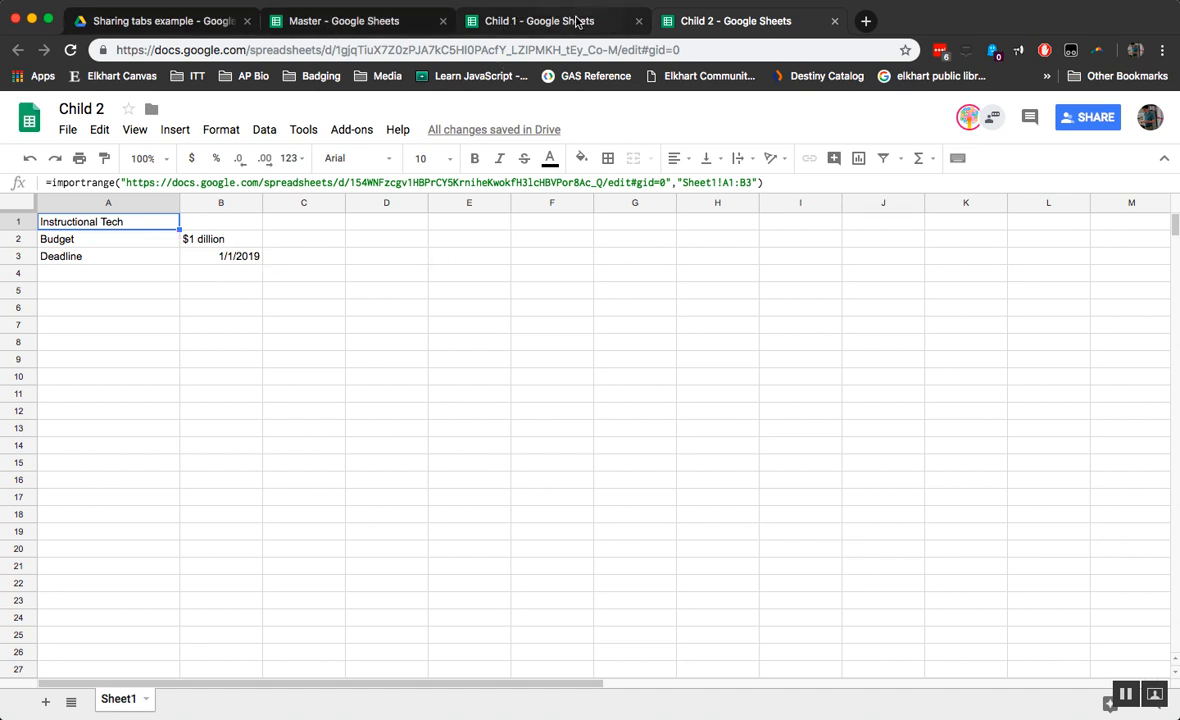
left_click(535, 20)
left_click(735, 25)
left_click(537, 21)
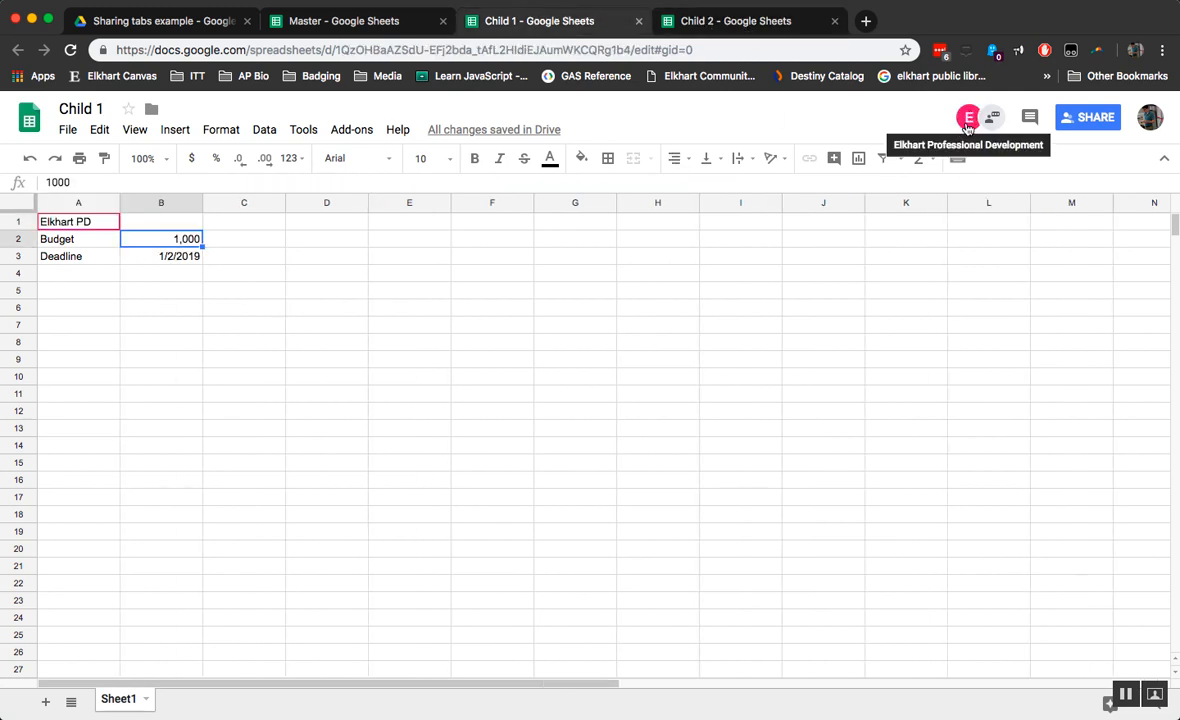
left_click(328, 30)
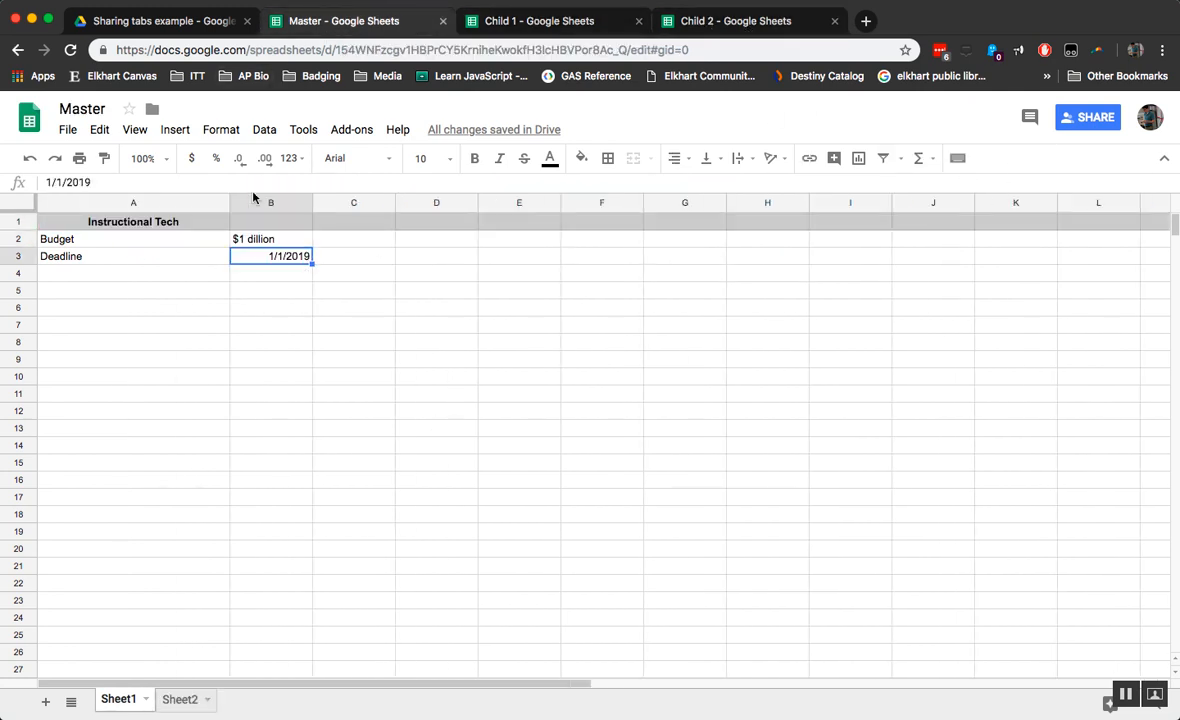
left_click(551, 27)
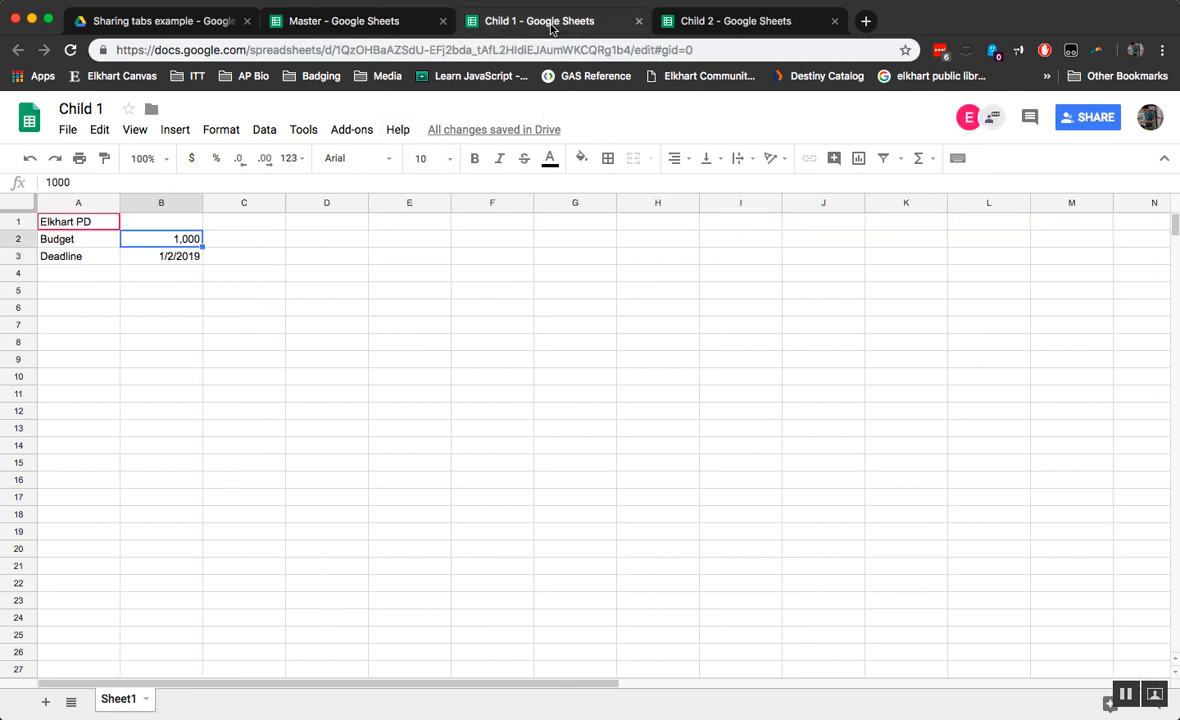
left_click(99, 224)
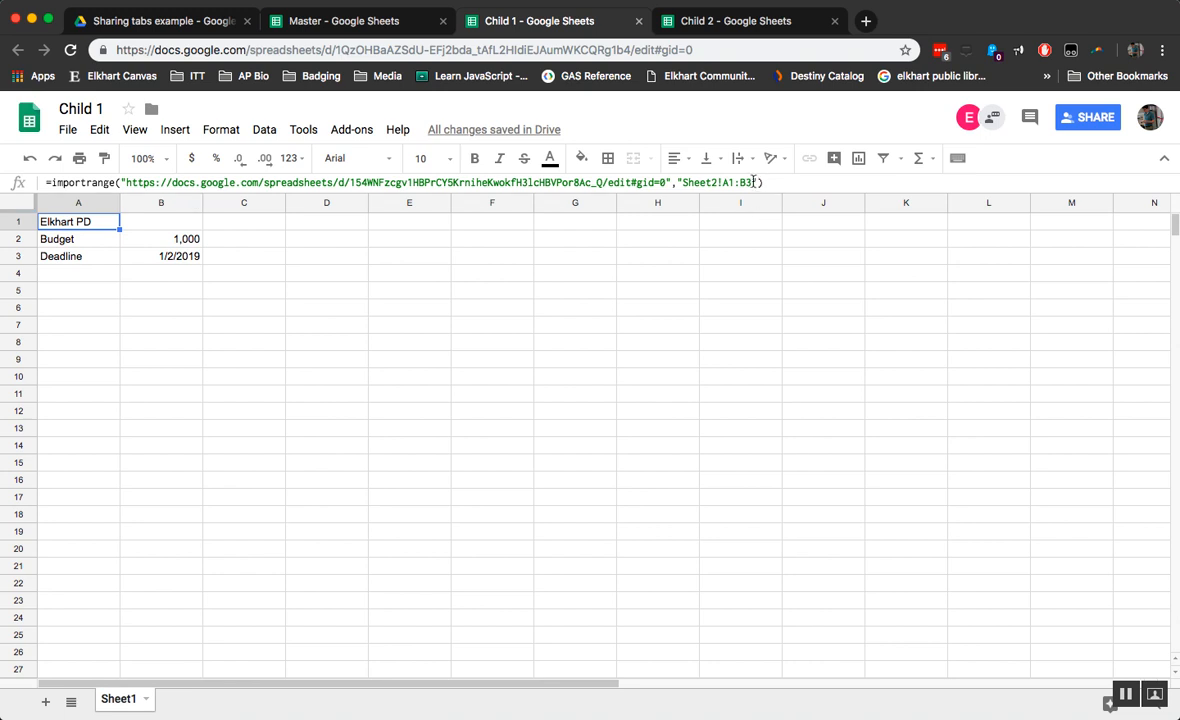
left_click(330, 20)
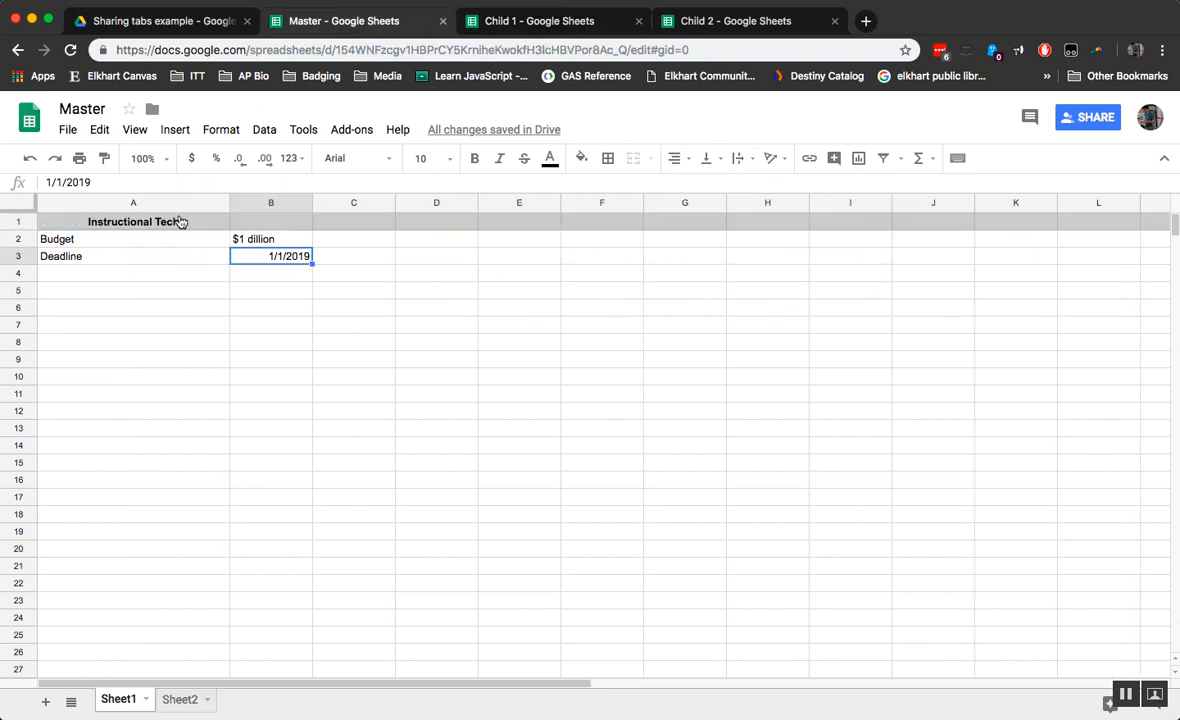
Step: Add a Leader row to Master's Sheet1: 'Leader' in A4 and the leader's name in B4
left_click(54, 280)
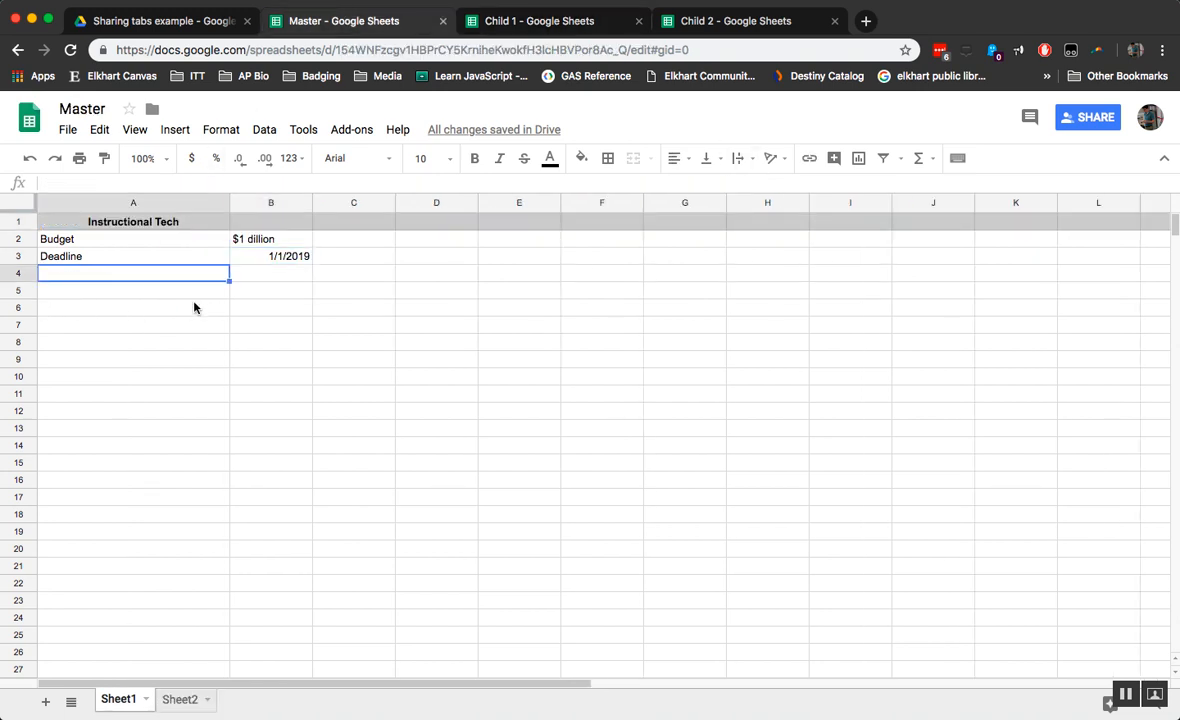
type("Leader")
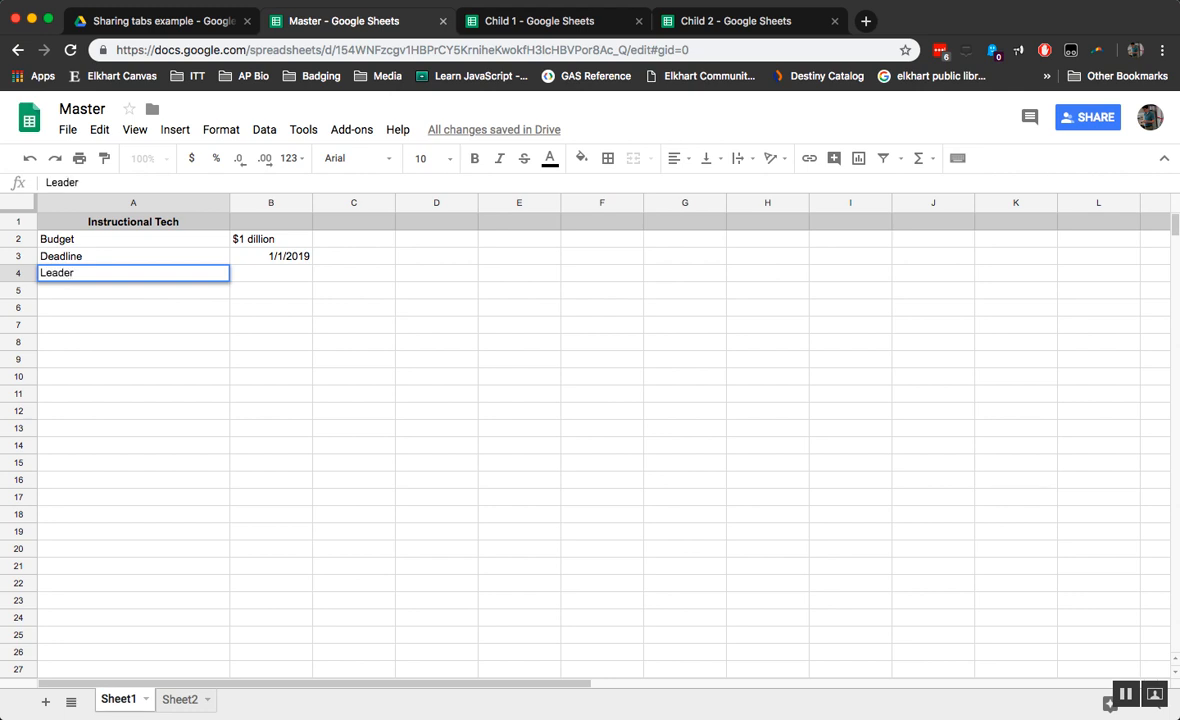
key("Tab")
type("Brian")
key("Return")
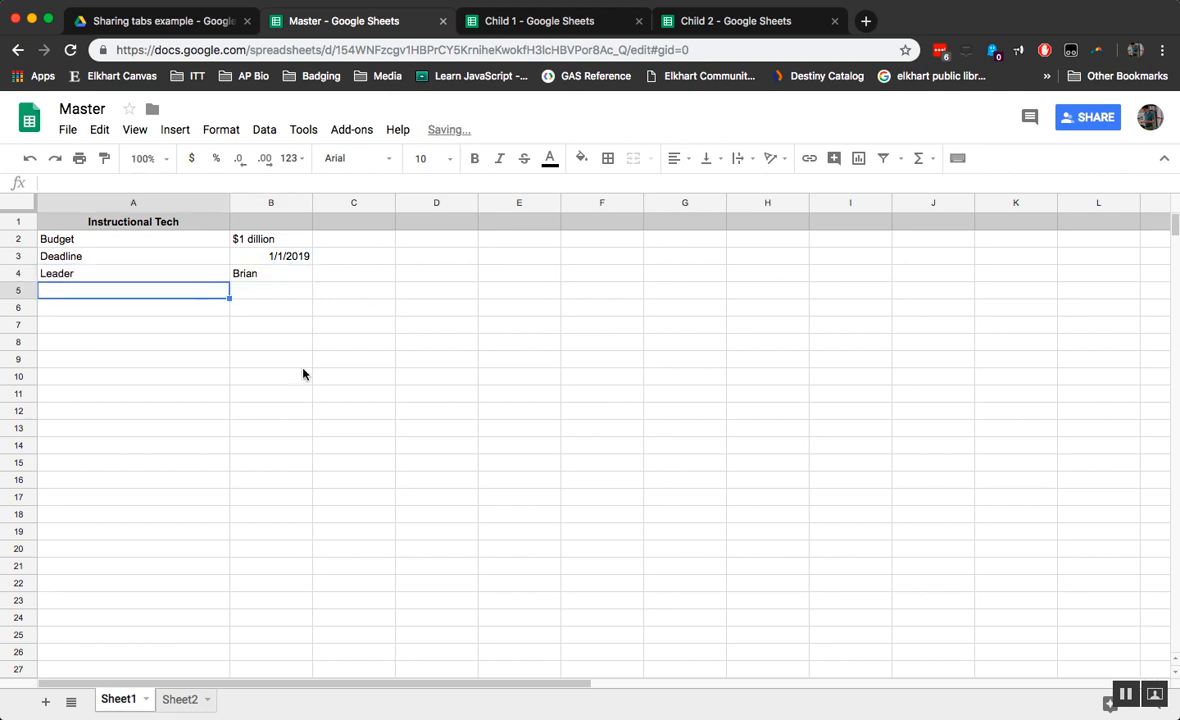
Step: Make Child 2's import range open-ended by removing the row limit from A1:B3
left_click(745, 20)
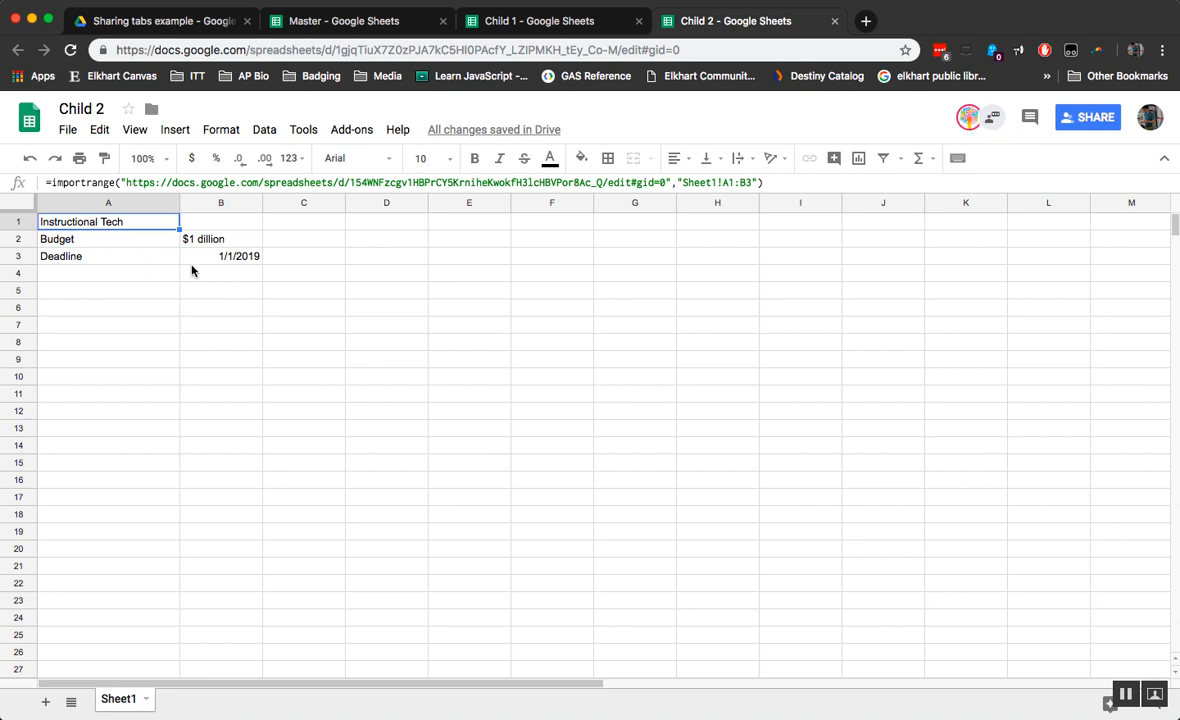
left_click(743, 183)
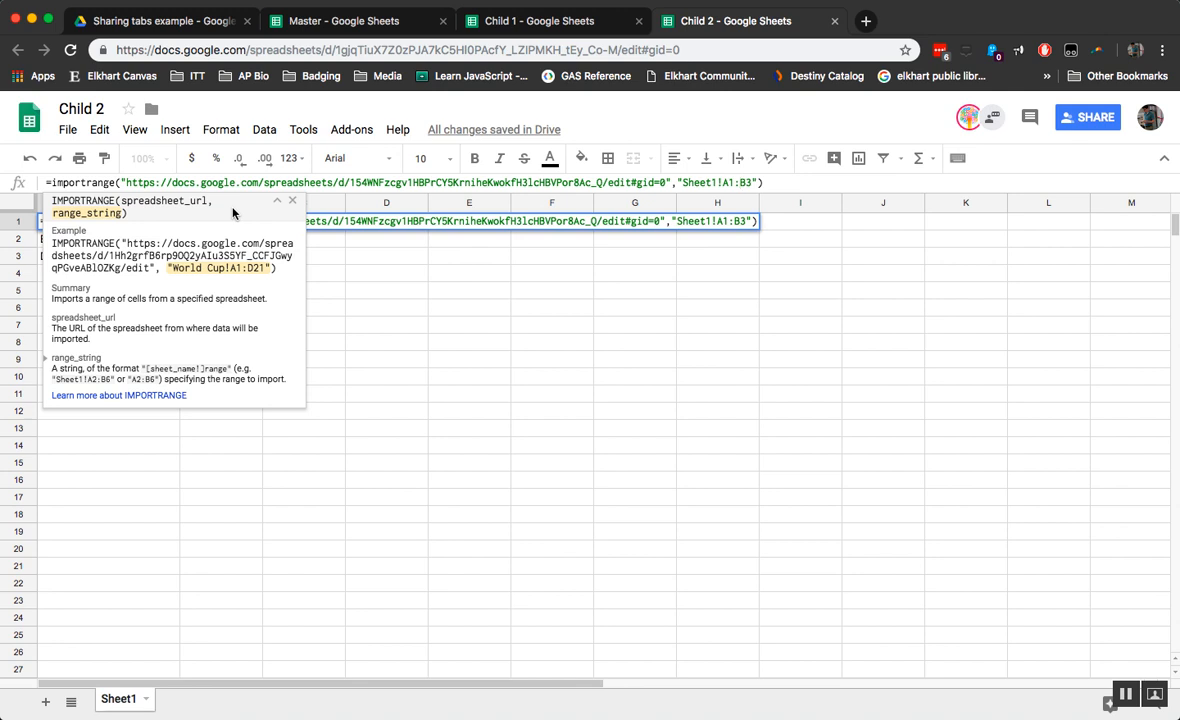
left_click(734, 182)
key("BackSpace")
key("BackSpace")
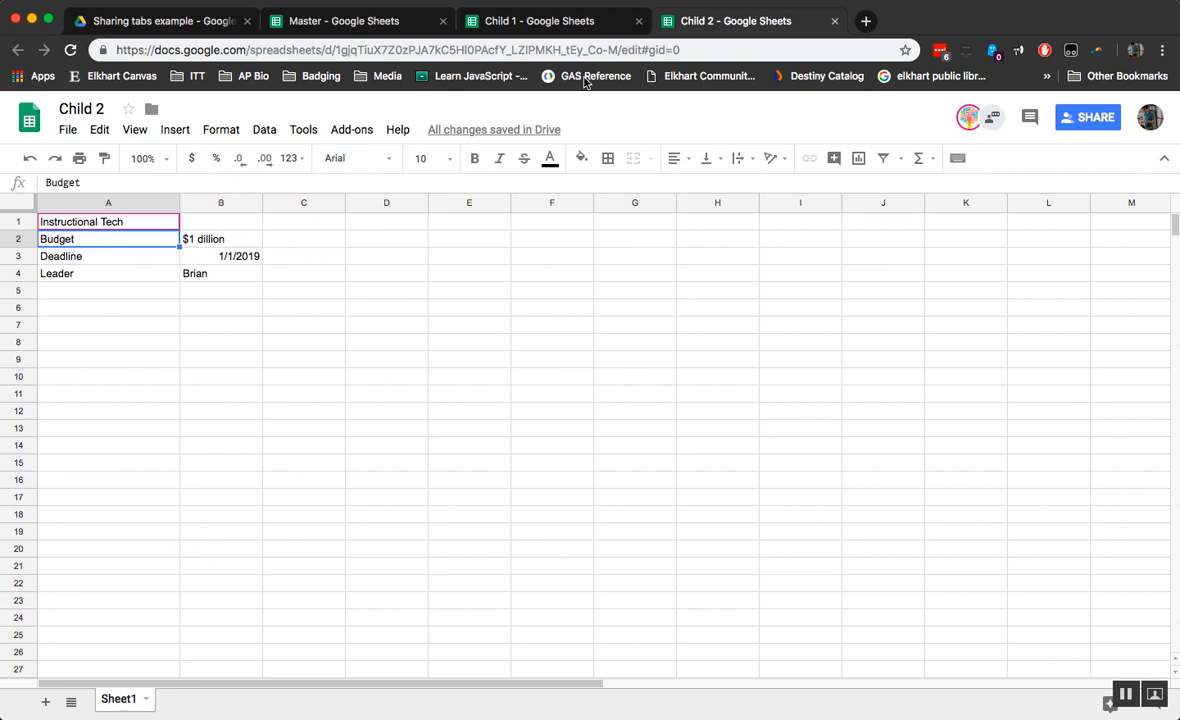
left_click(362, 21)
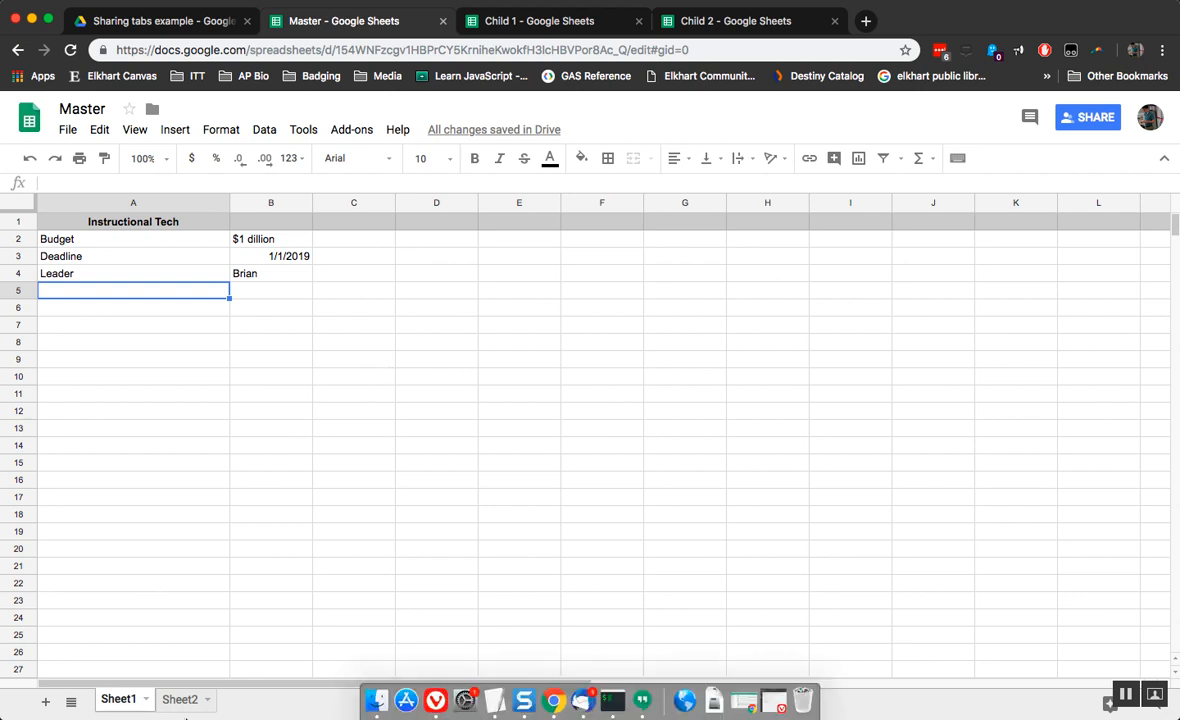
Step: View Master's Sheet2, then return to Sheet1
left_click(191, 705)
left_click(129, 704)
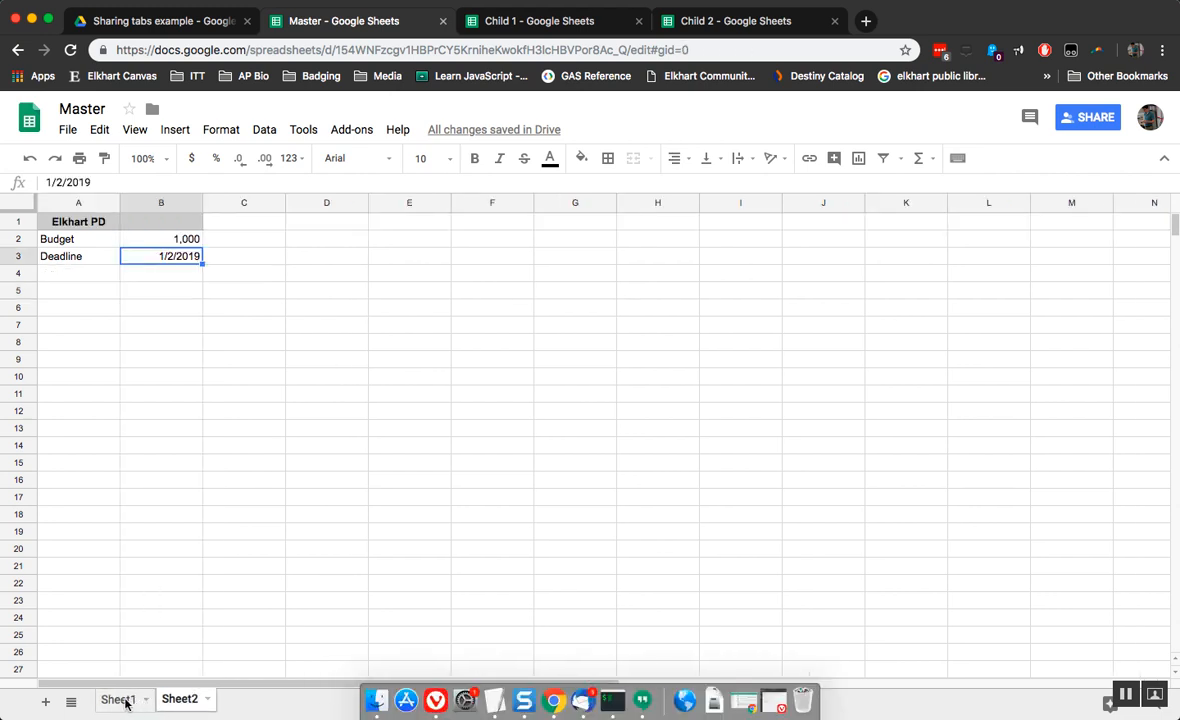